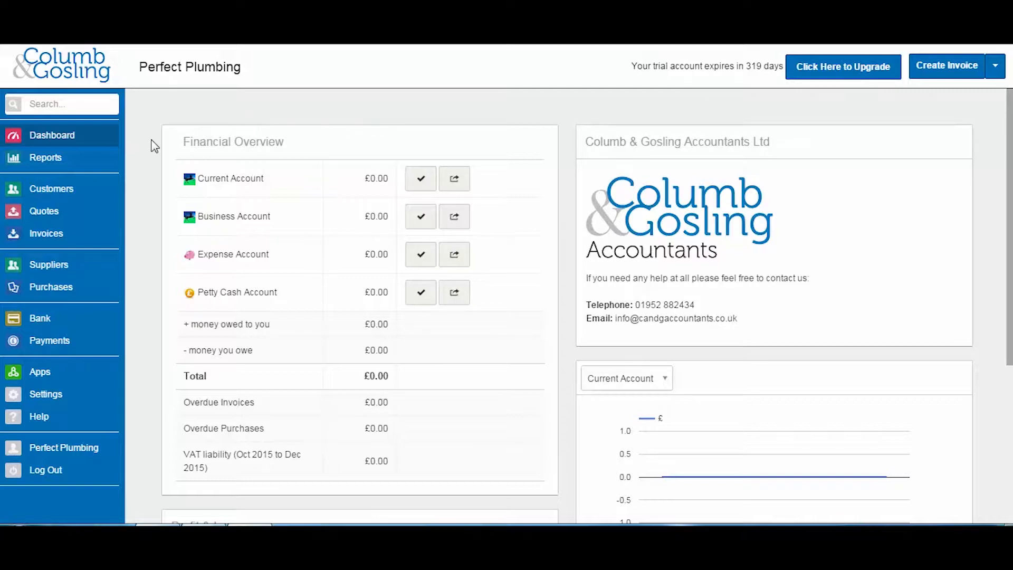
Step: Open the Quote Settings page from the account's configuration settings
left_click(42, 397)
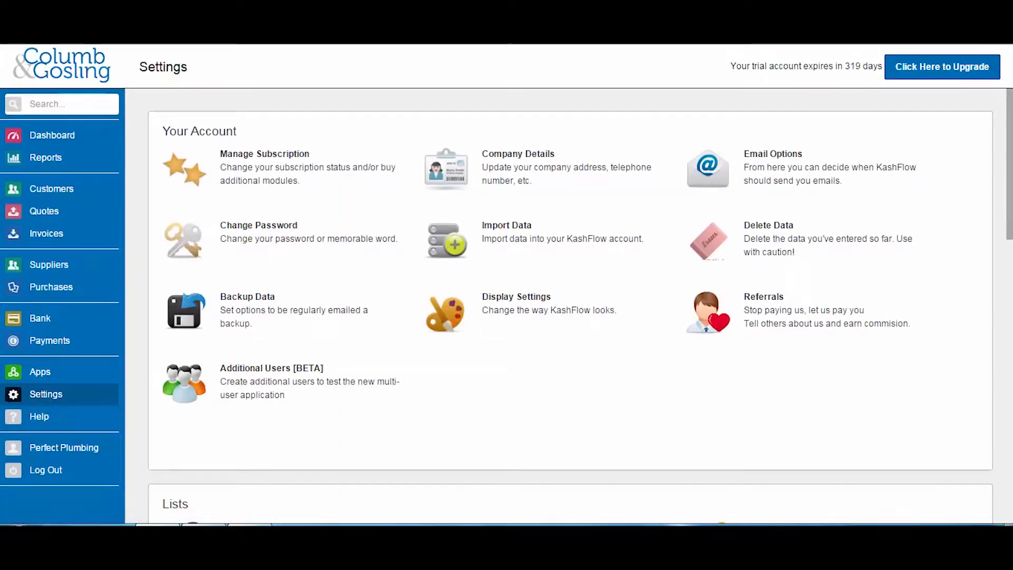
scroll(1011, 225, "down", 3)
scroll(1010, 240, "down", 5)
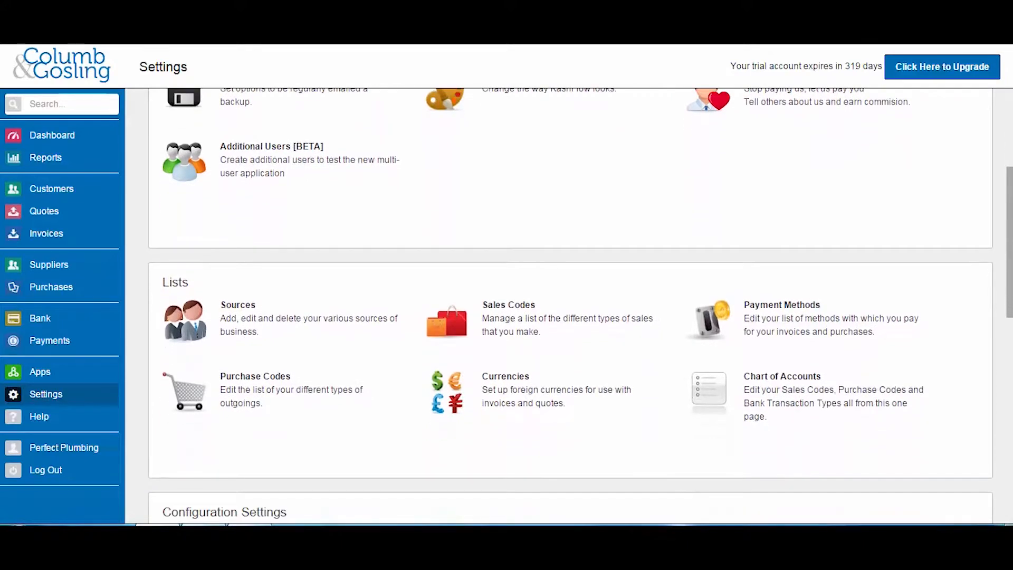
scroll(979, 328, "down", 1)
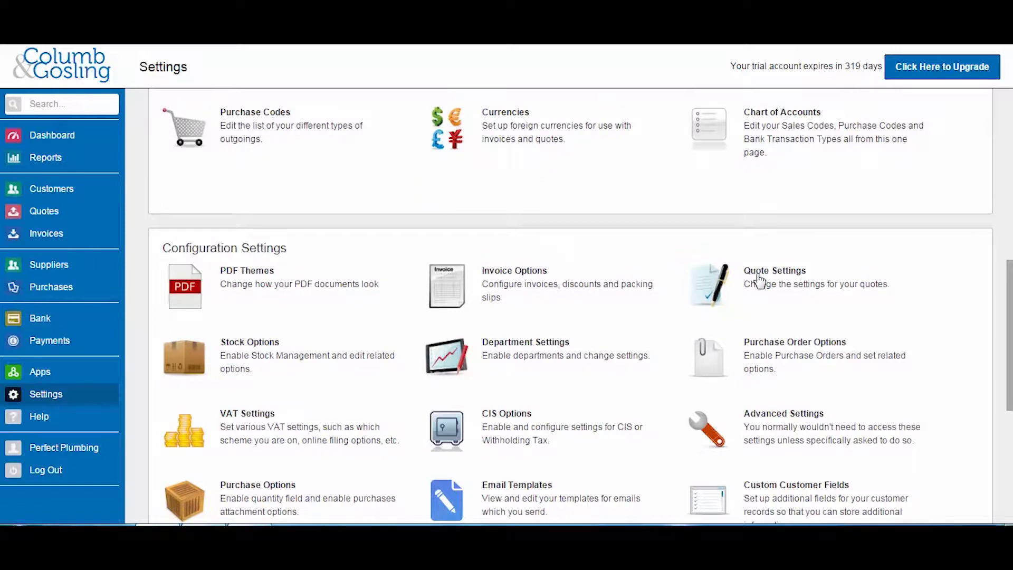
left_click(758, 280)
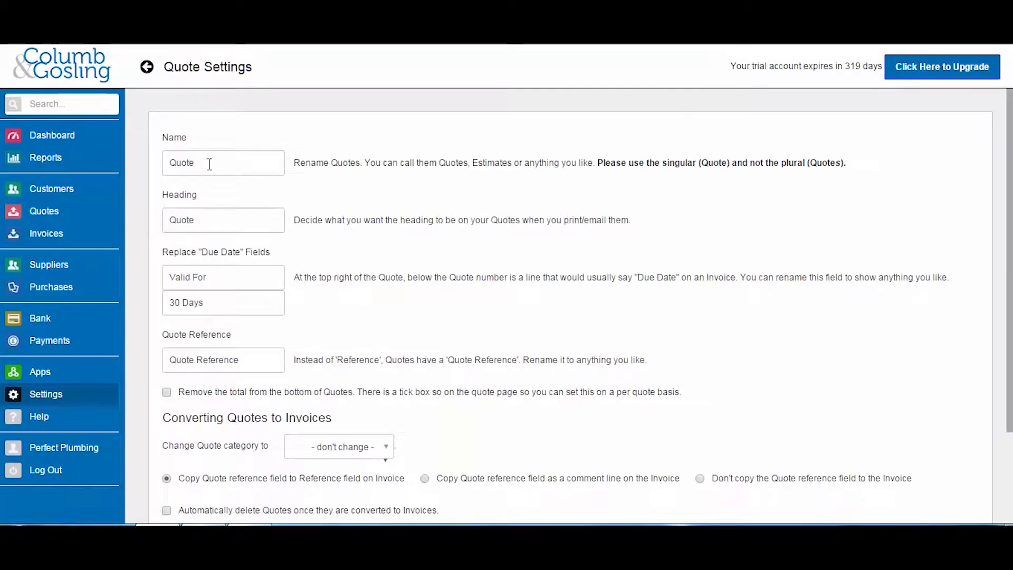
Step: Examine the quote name, heading, due date replacement and quote reference fields
left_click_drag(208, 162, 165, 159)
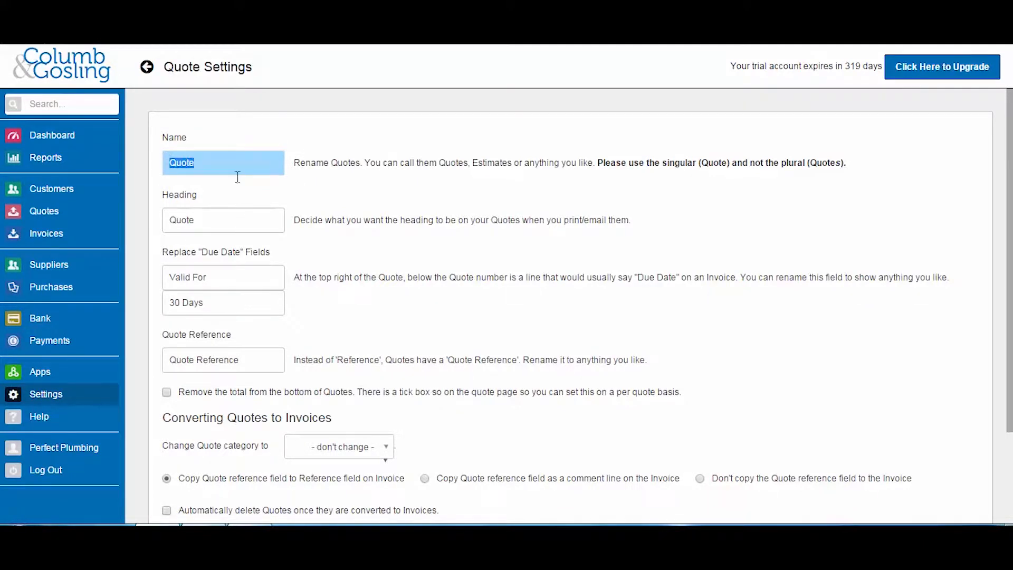
left_click(290, 176)
left_click_drag(217, 161, 170, 162)
left_click(224, 220)
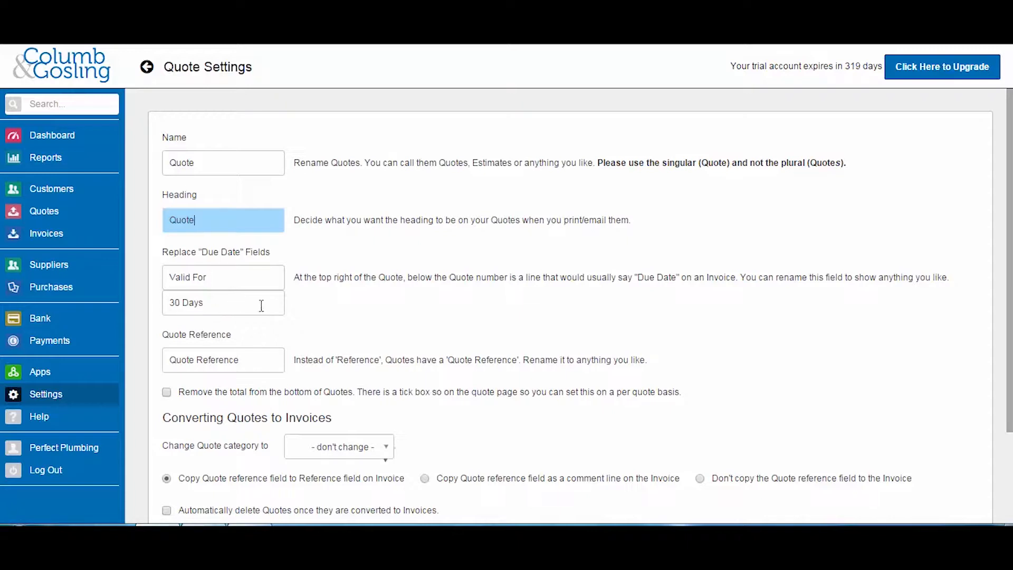
left_click(332, 314)
scroll(330, 314, "down", 2)
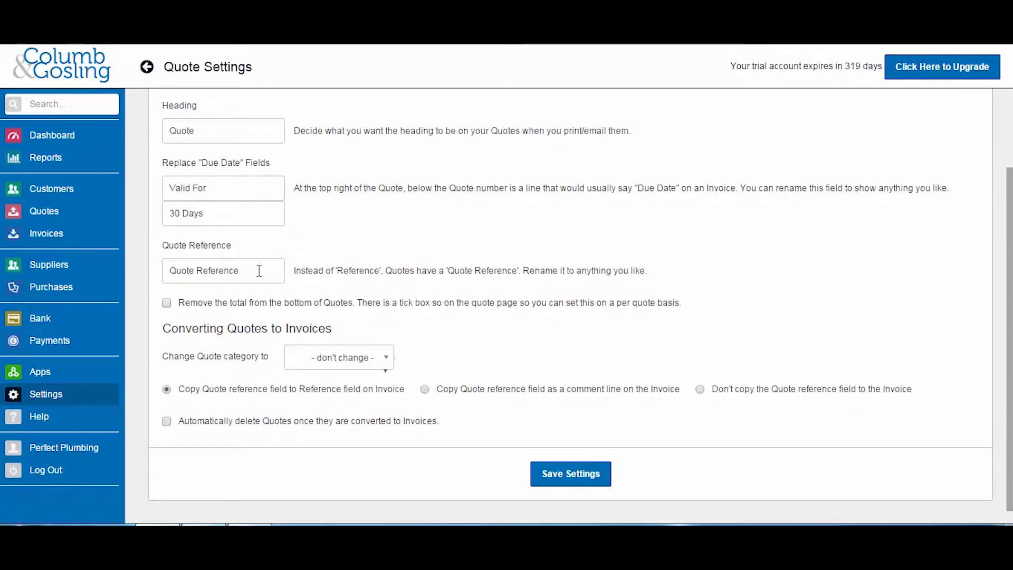
left_click_drag(259, 270, 168, 271)
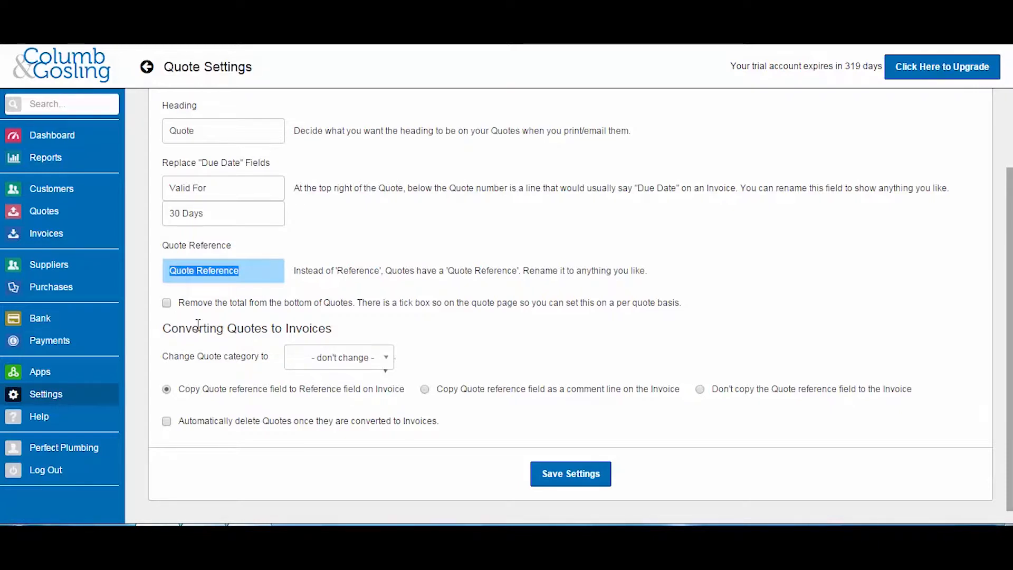
key("Left")
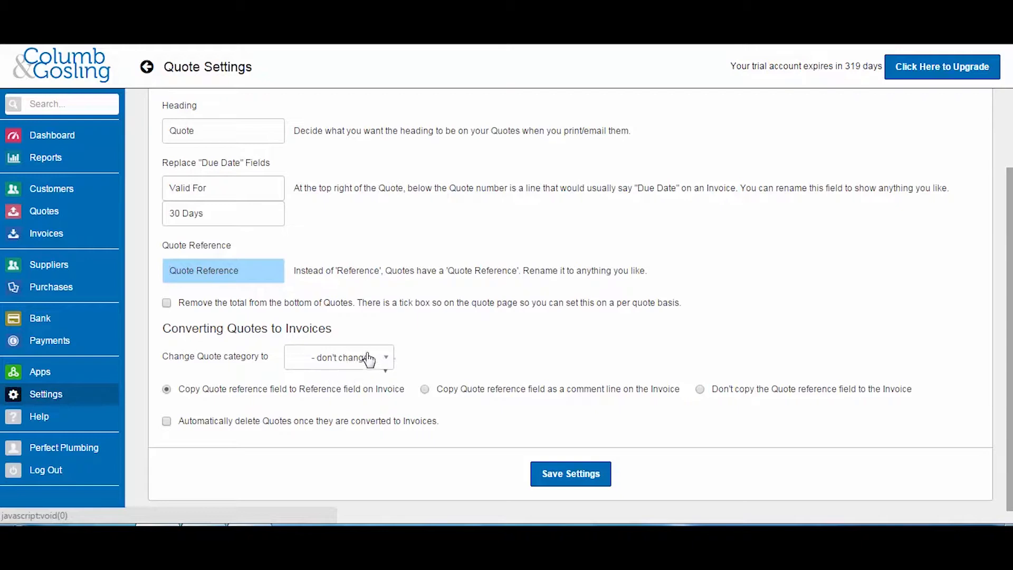
Step: Set quotes converted to invoices to change to the category Closed - Won and save the quote settings
left_click(384, 358)
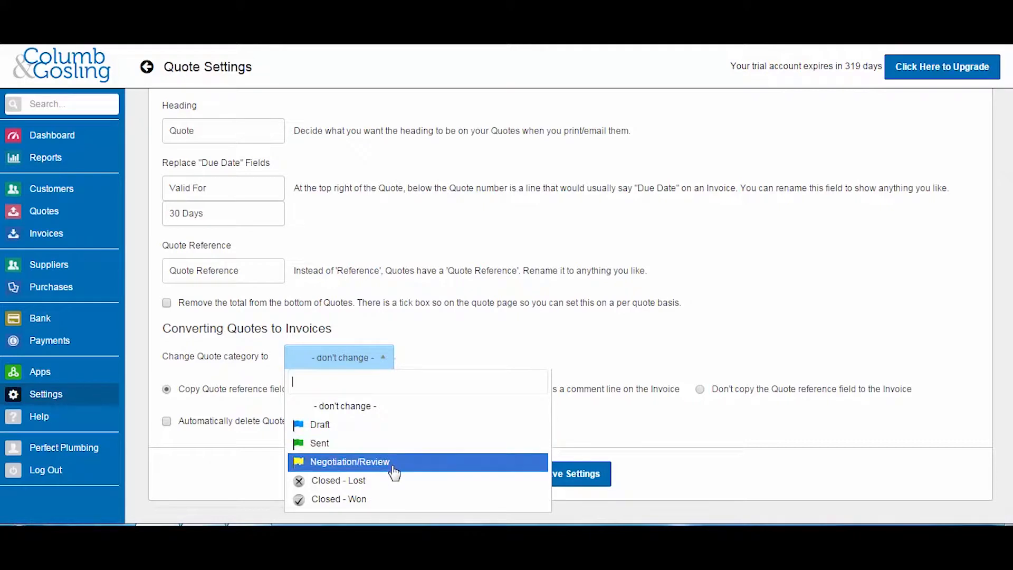
left_click(356, 502)
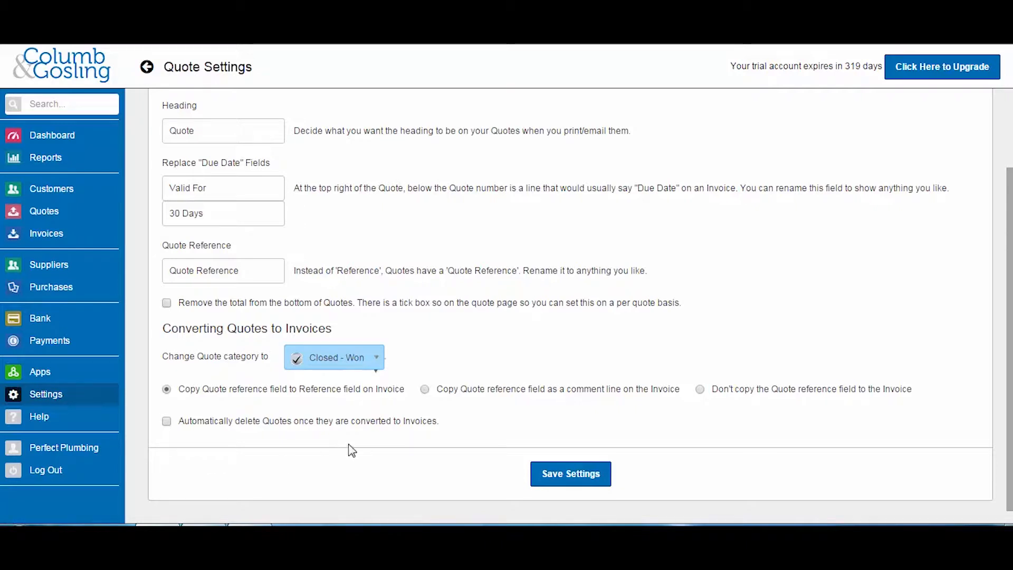
left_click(548, 472)
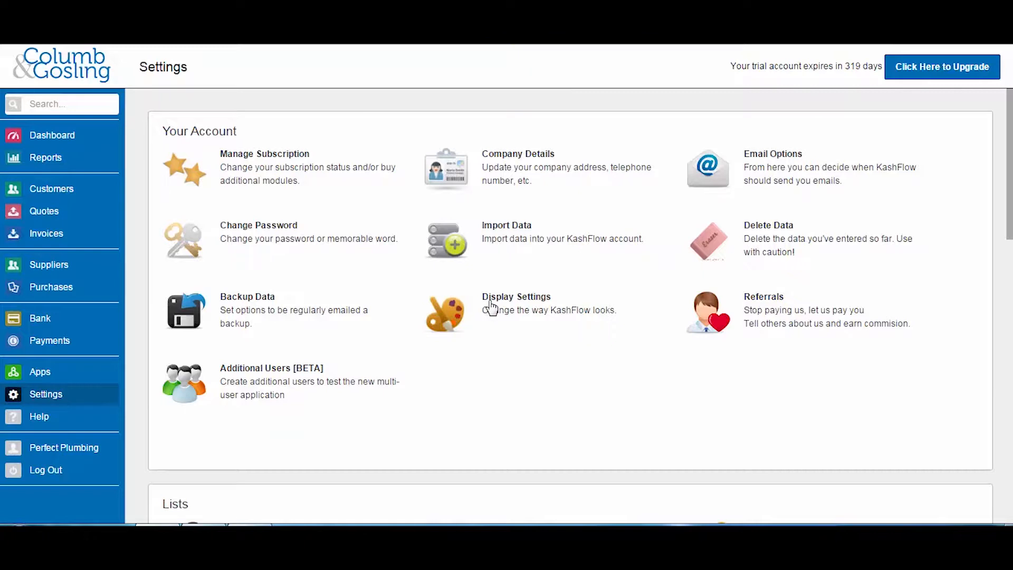
Step: Enable the Quotes Summary for the overview page in the display settings and save the change
left_click(491, 305)
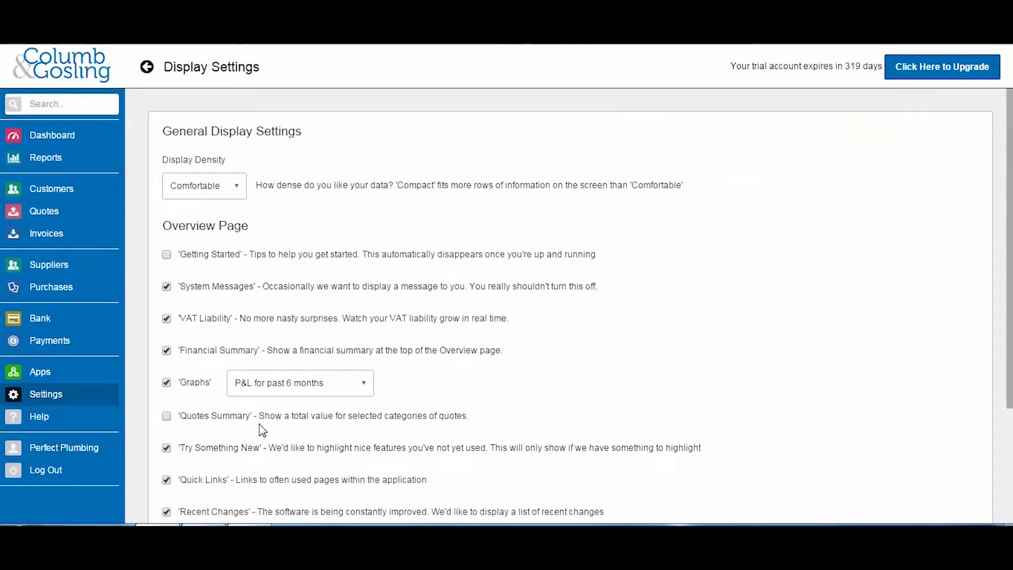
left_click(166, 417)
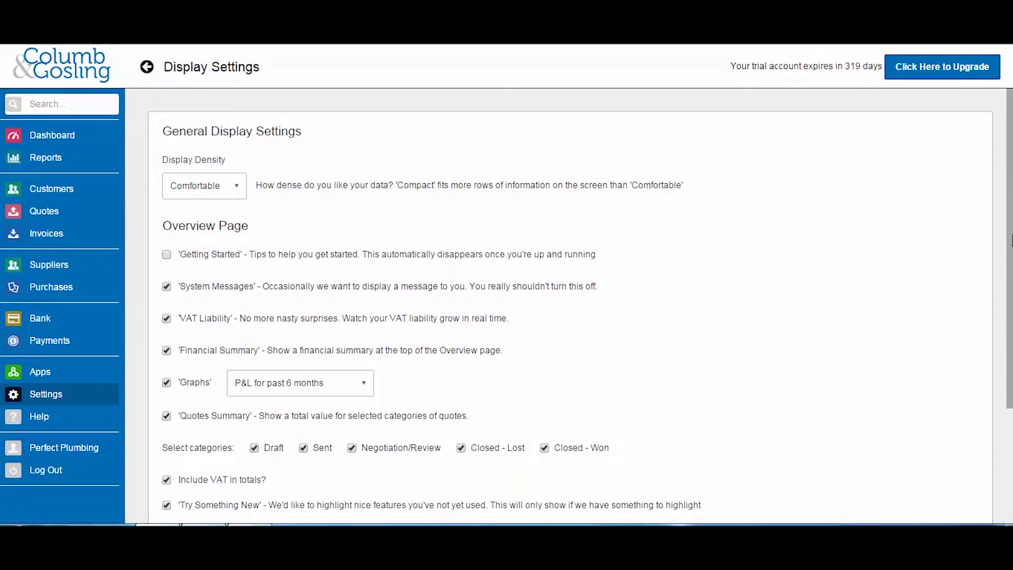
scroll(1010, 240, "down", 3)
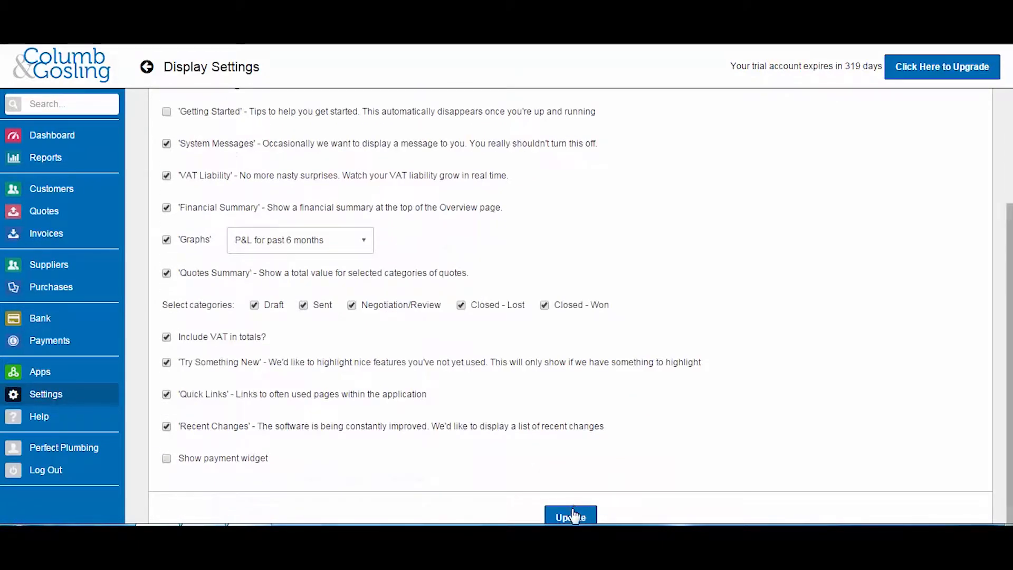
left_click(572, 514)
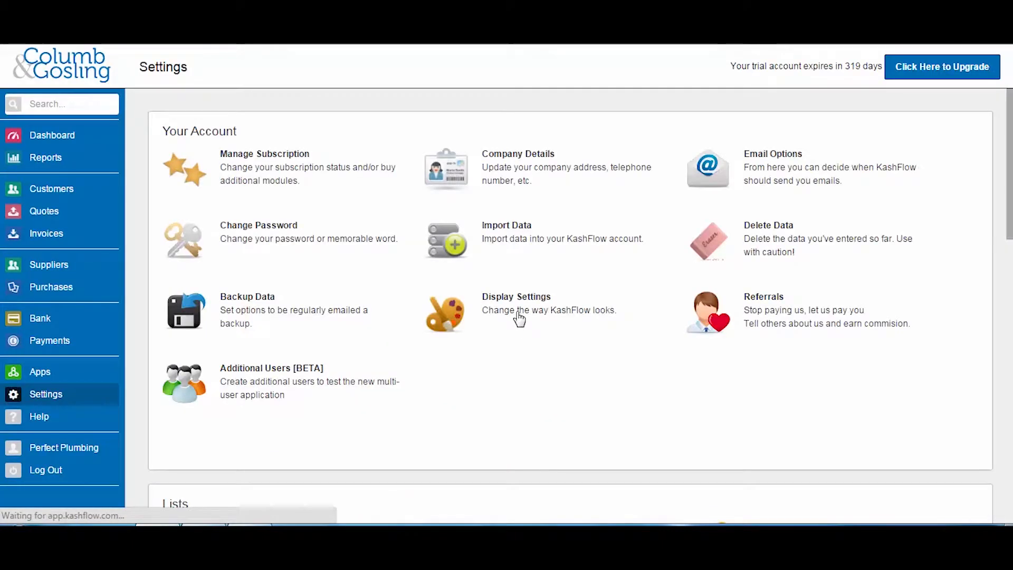
Step: Move the dashboard's Quotes Summary widget between the accountant's contact details and the Current Account graph
left_click(53, 140)
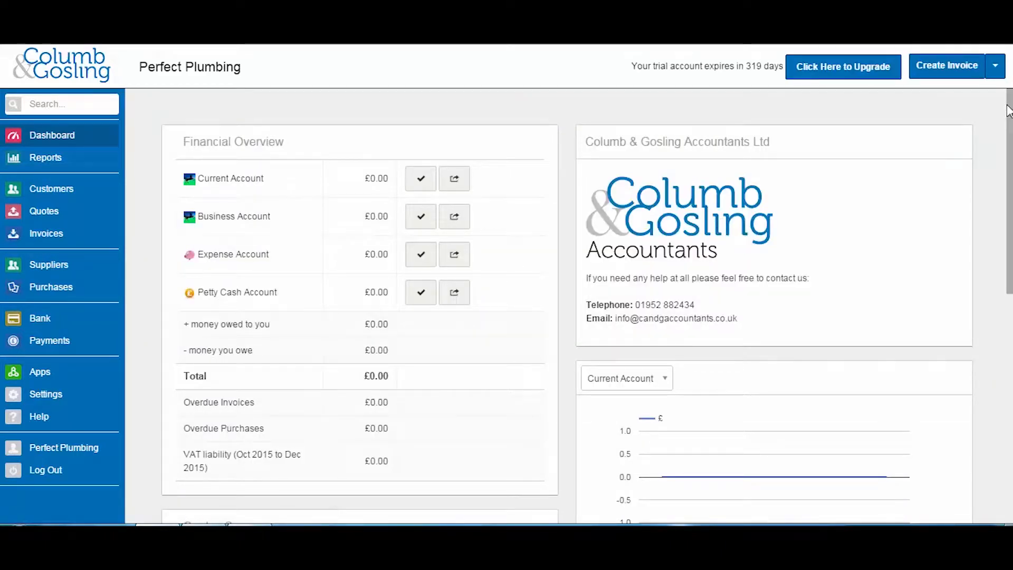
scroll(560, 266, "down", 5)
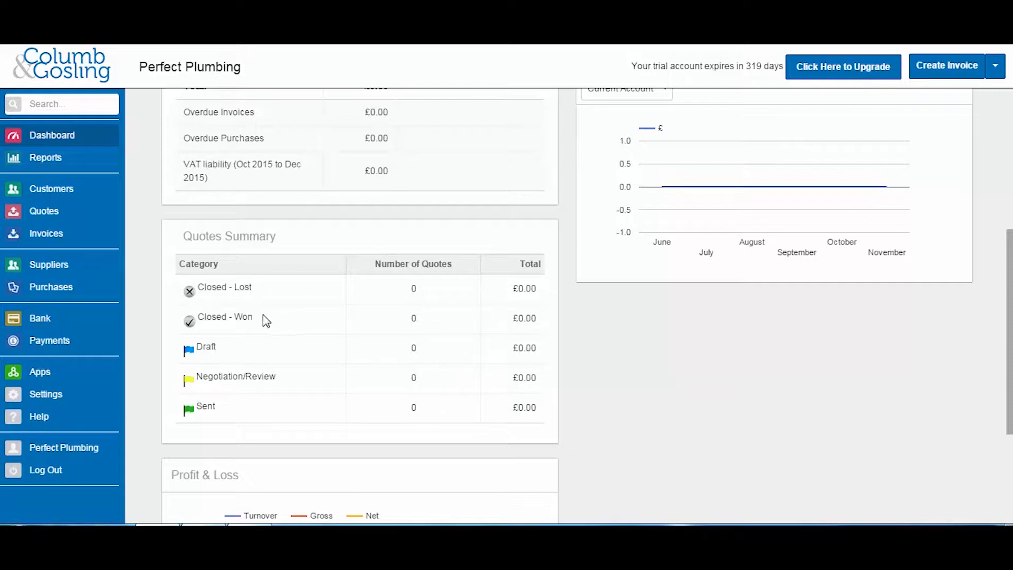
scroll(574, 336, "up", 2)
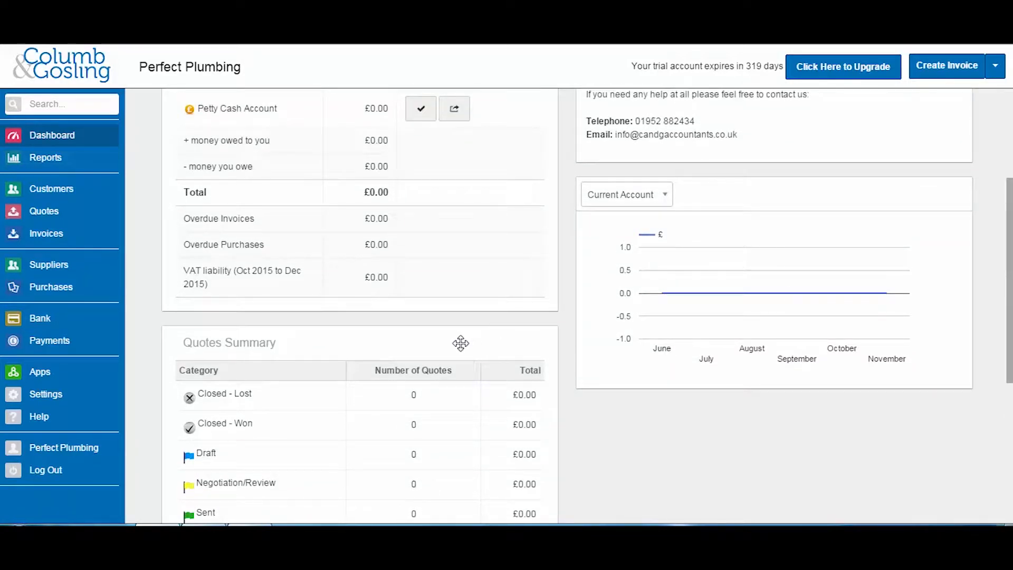
left_click_drag(459, 341, 880, 180)
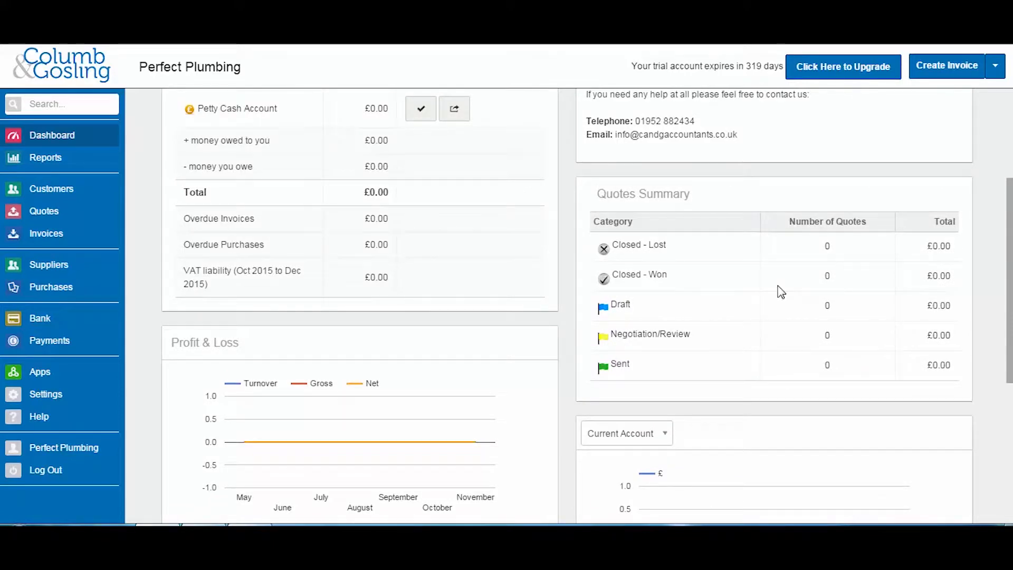
scroll(778, 289, "up", 4)
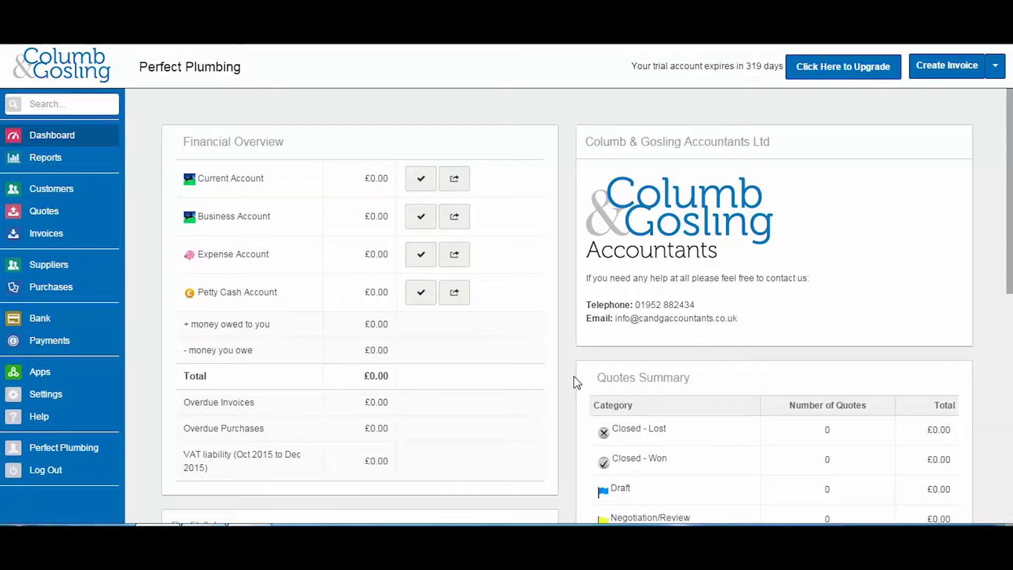
Step: Start a new quote from the Allied Radio customer record
left_click(996, 67)
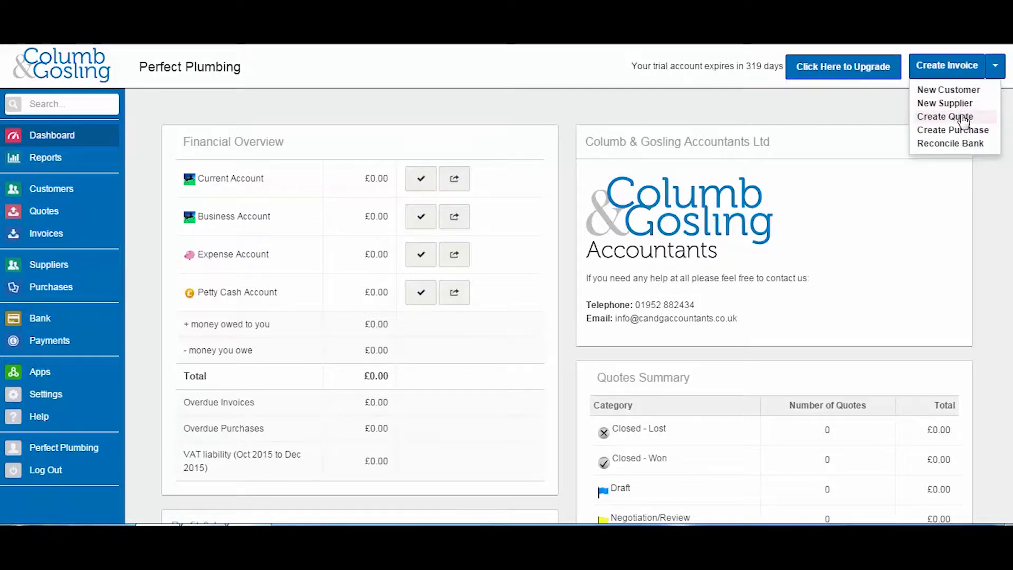
left_click(44, 214)
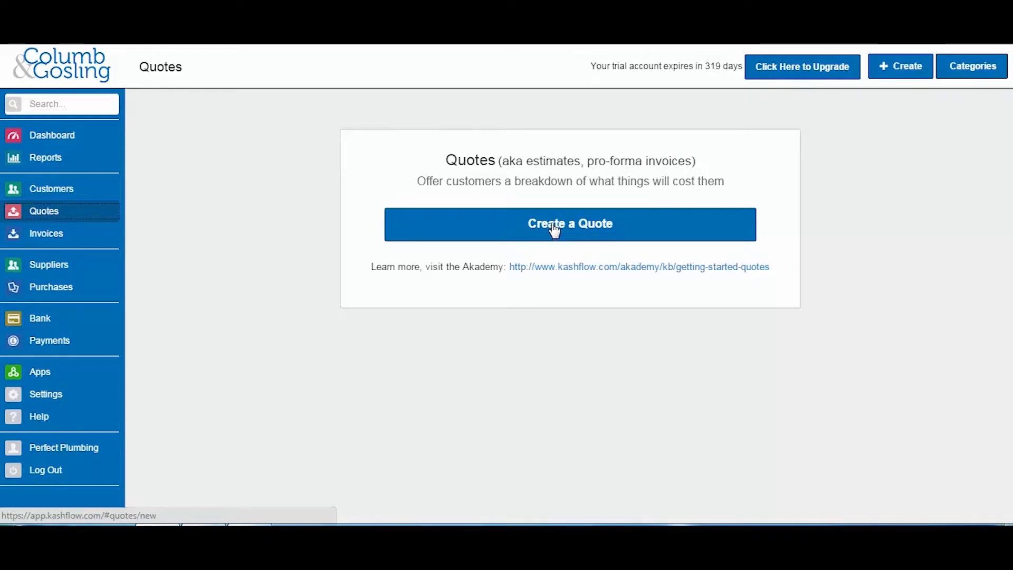
left_click(62, 191)
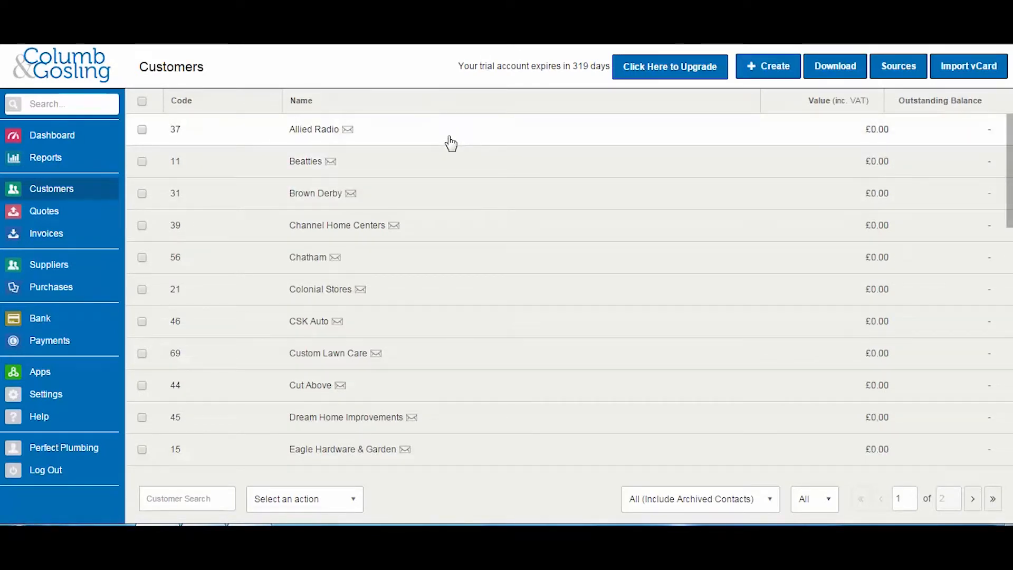
left_click(451, 143)
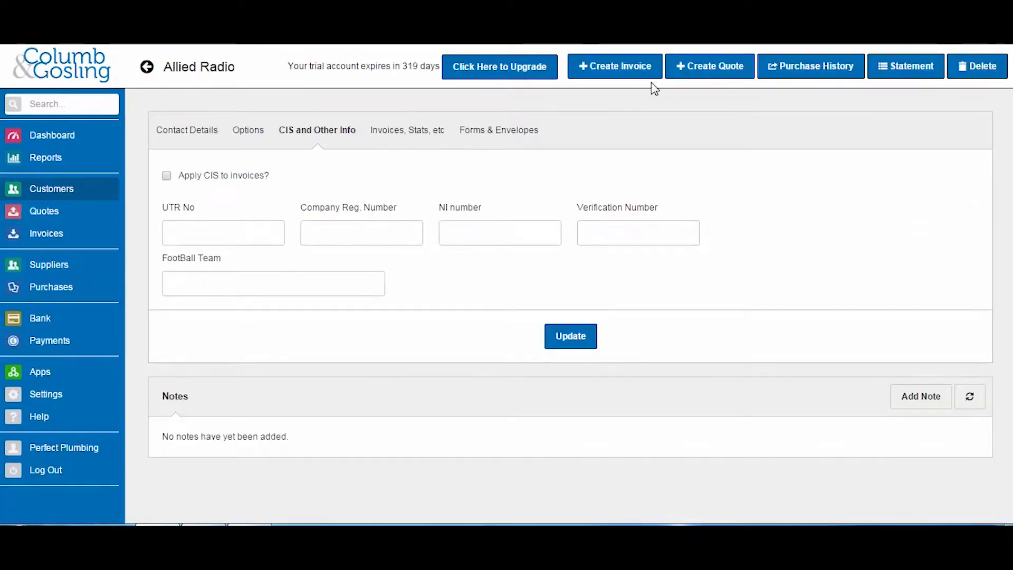
left_click(688, 69)
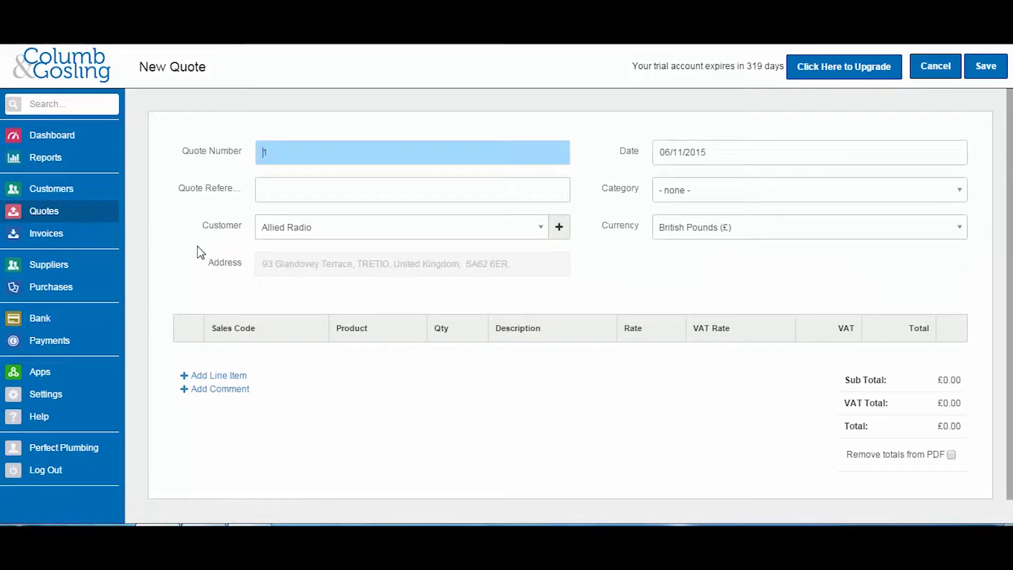
Step: Set the quote number to 500 and the quote reference to Ref500
left_click(286, 153)
type("500")
key("Tab")
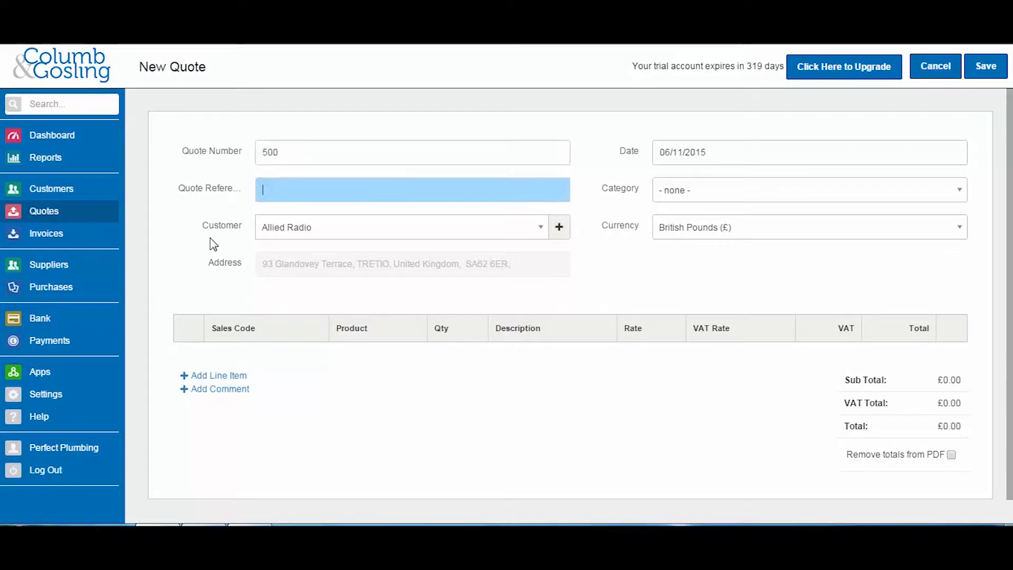
left_click(382, 151)
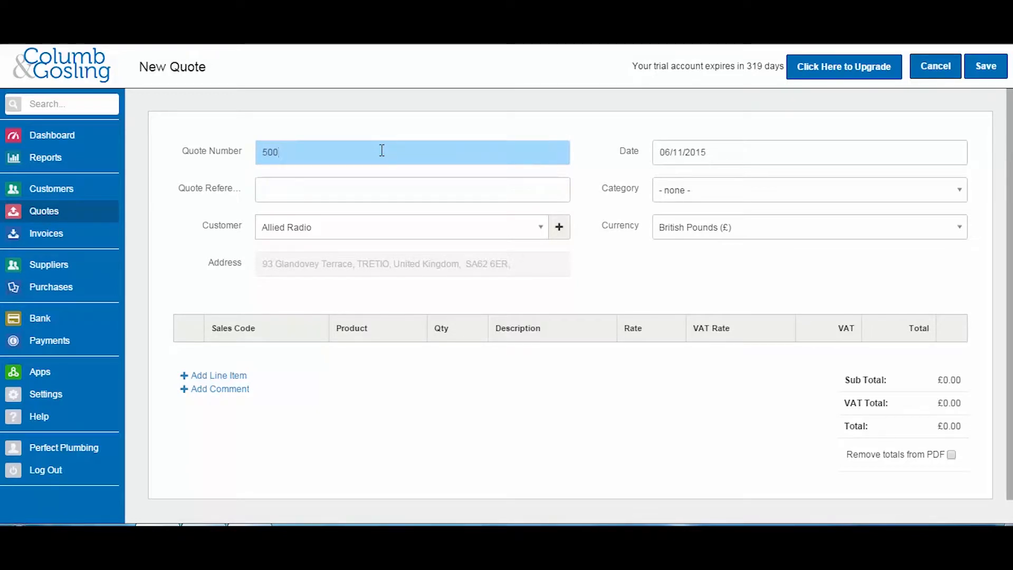
left_click(380, 188)
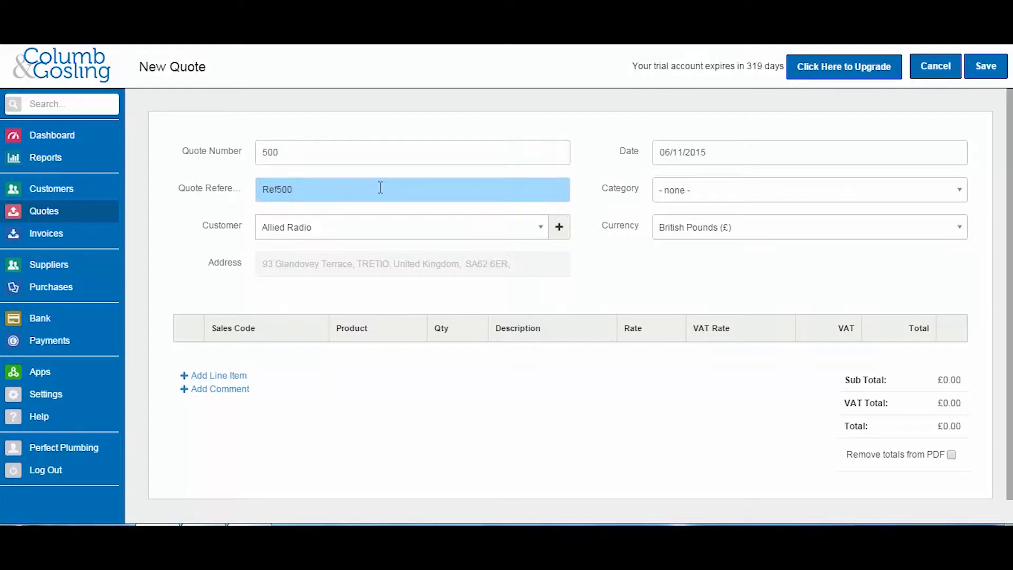
key("Tab")
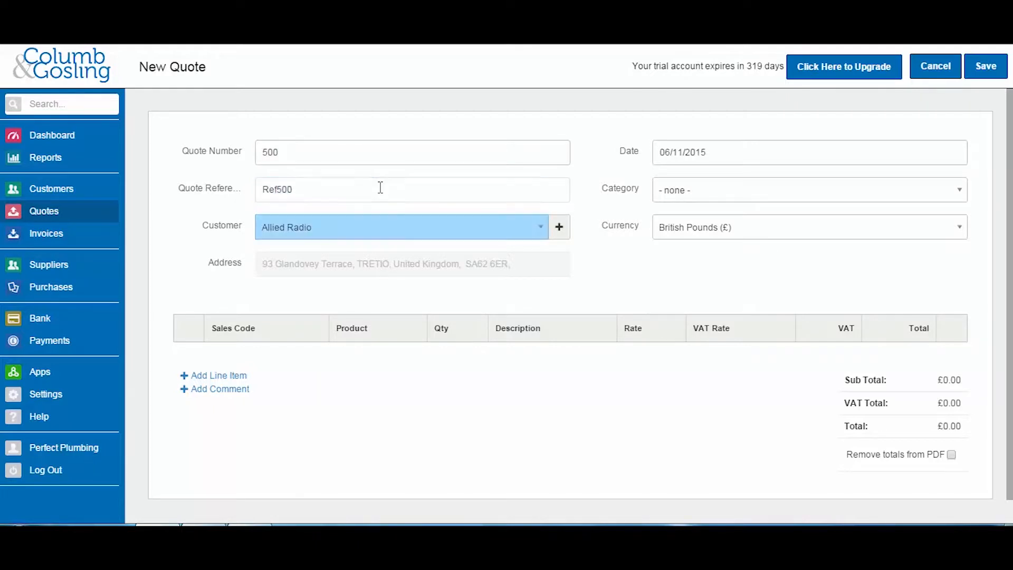
Step: Check the quote's address details and date, and set its category to Negotiation/Review
left_click(394, 268)
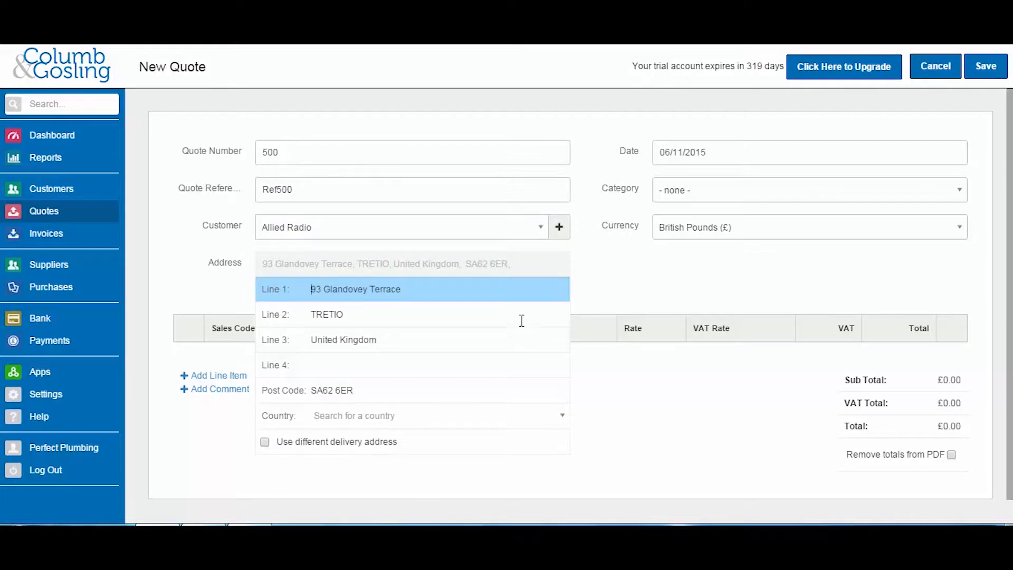
left_click(627, 286)
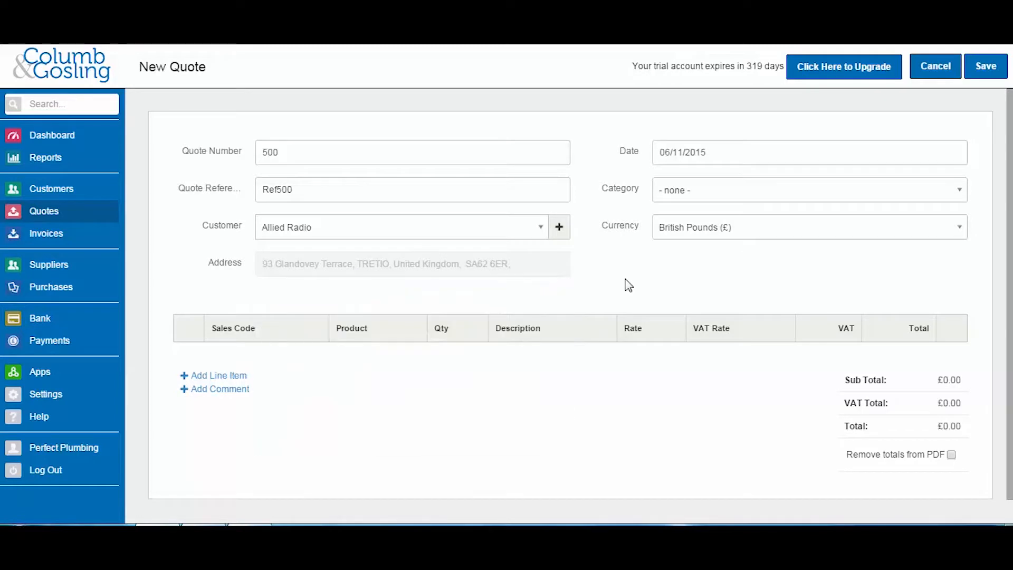
left_click(715, 153)
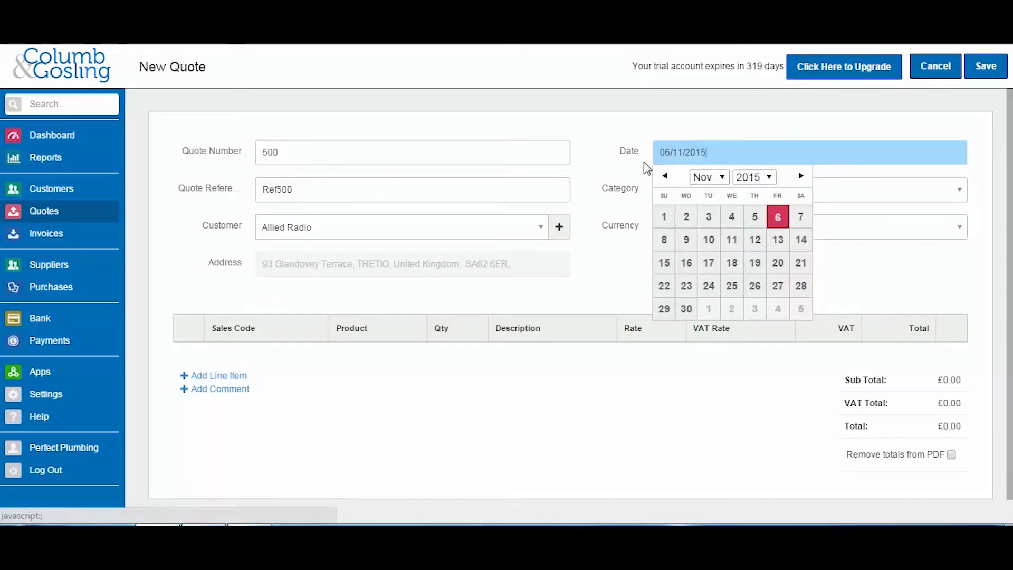
left_click(624, 163)
left_click(670, 197)
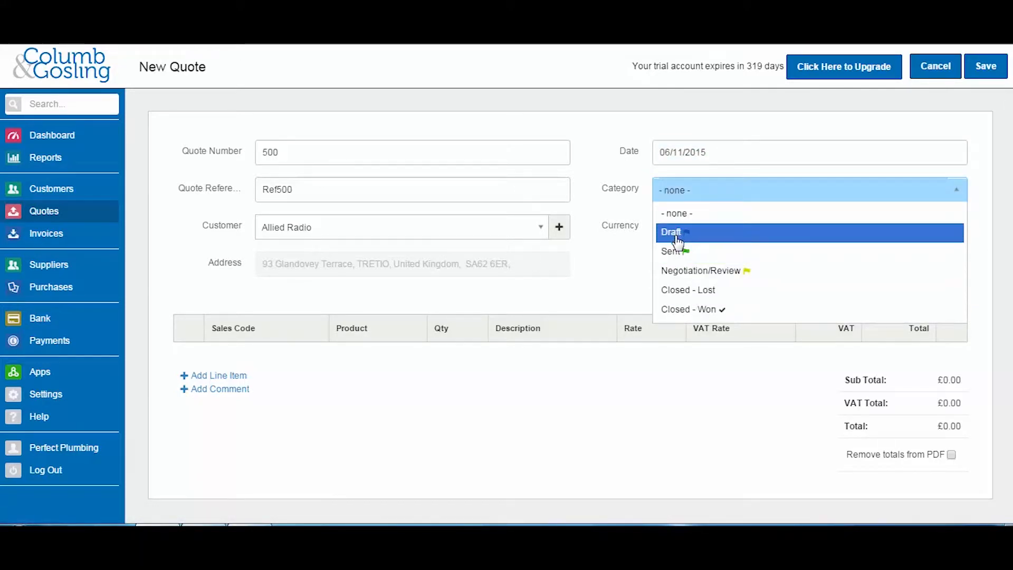
left_click(681, 272)
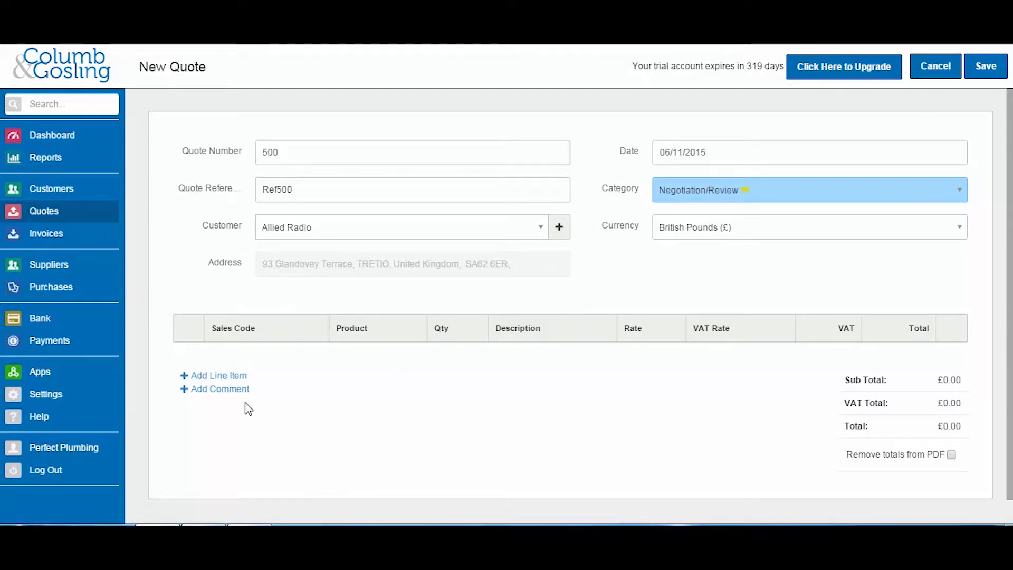
Step: Add a 4001 - General Work line item with the description "2 x Day's x General Work" and a quantity of 2
left_click(217, 376)
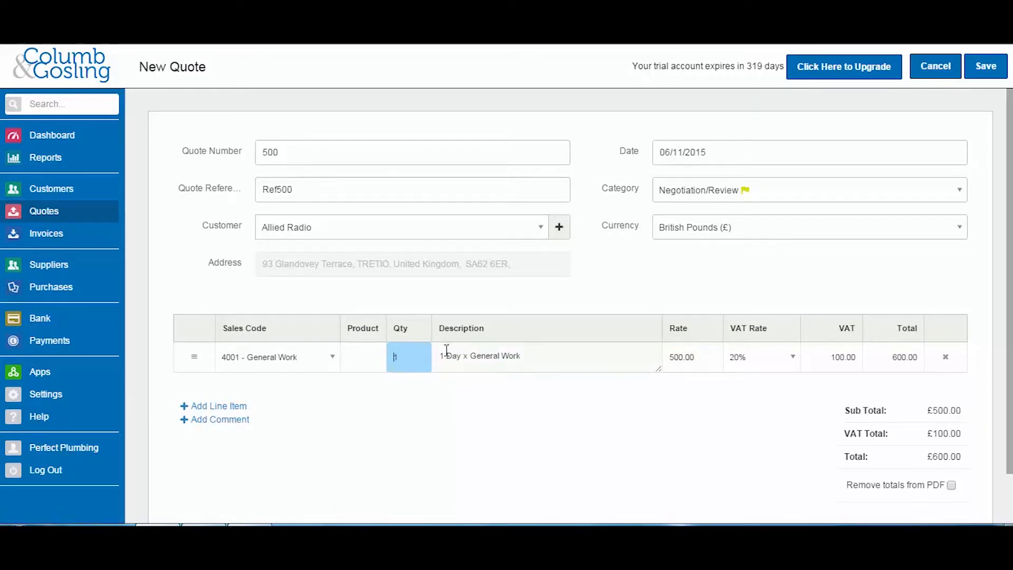
left_click_drag(446, 354, 435, 352)
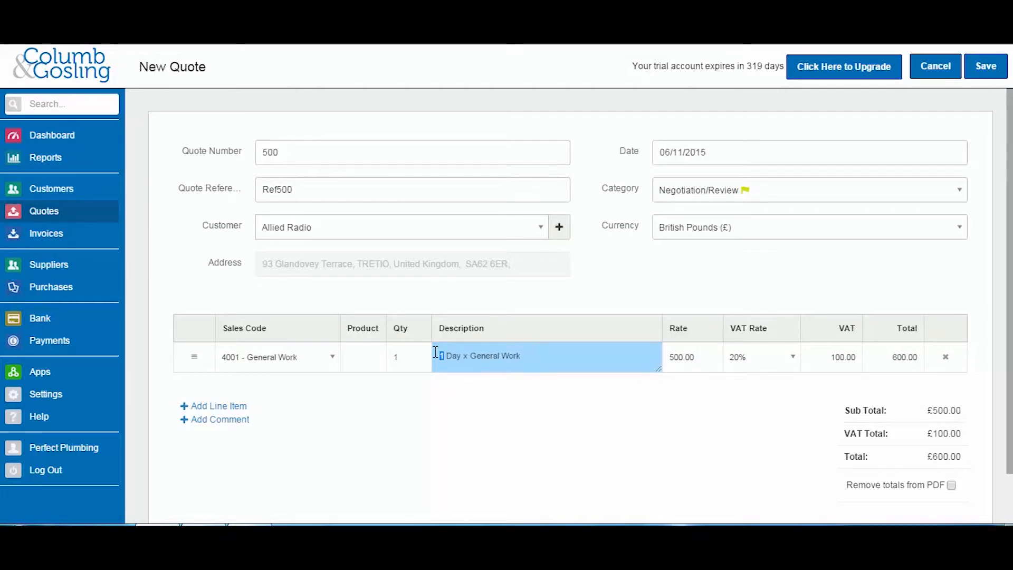
type("2 x Day")
type("s")
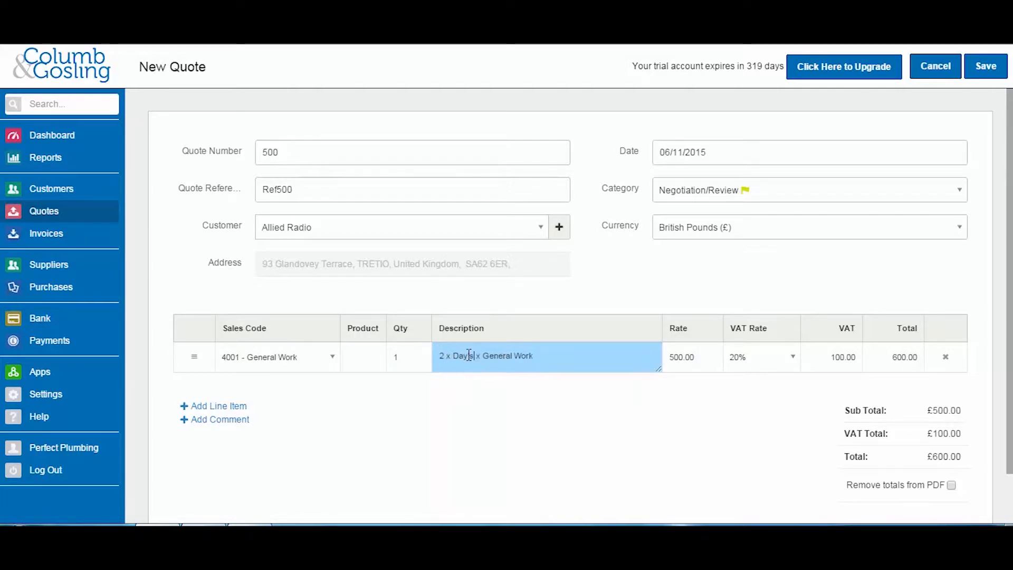
left_click(684, 357)
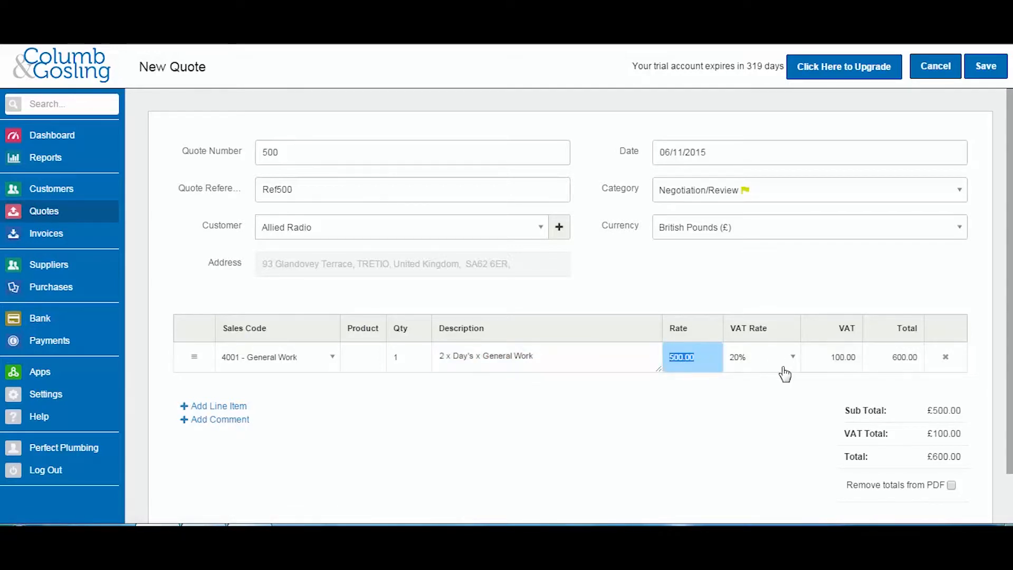
left_click(397, 357)
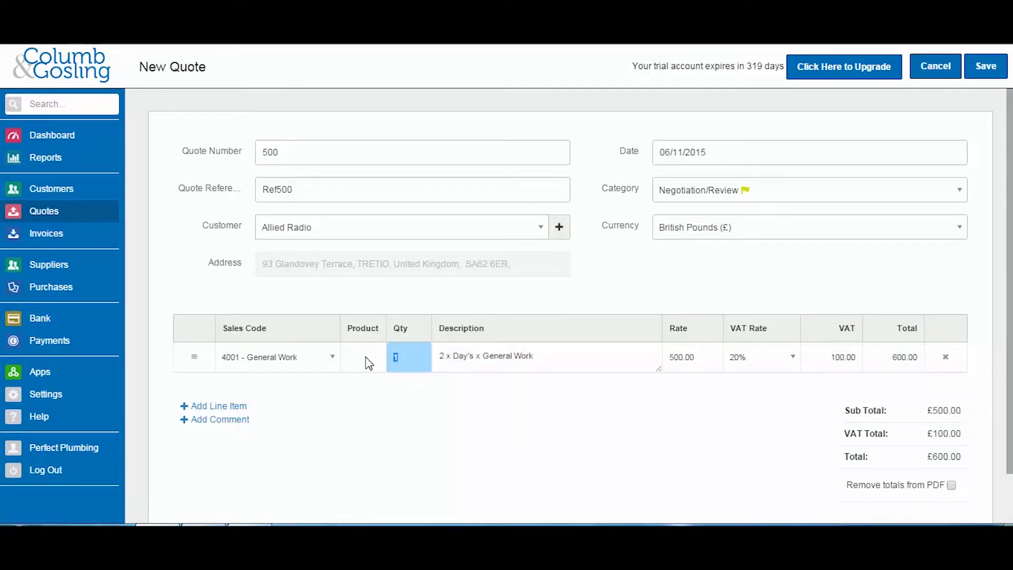
type("2")
key("Tab")
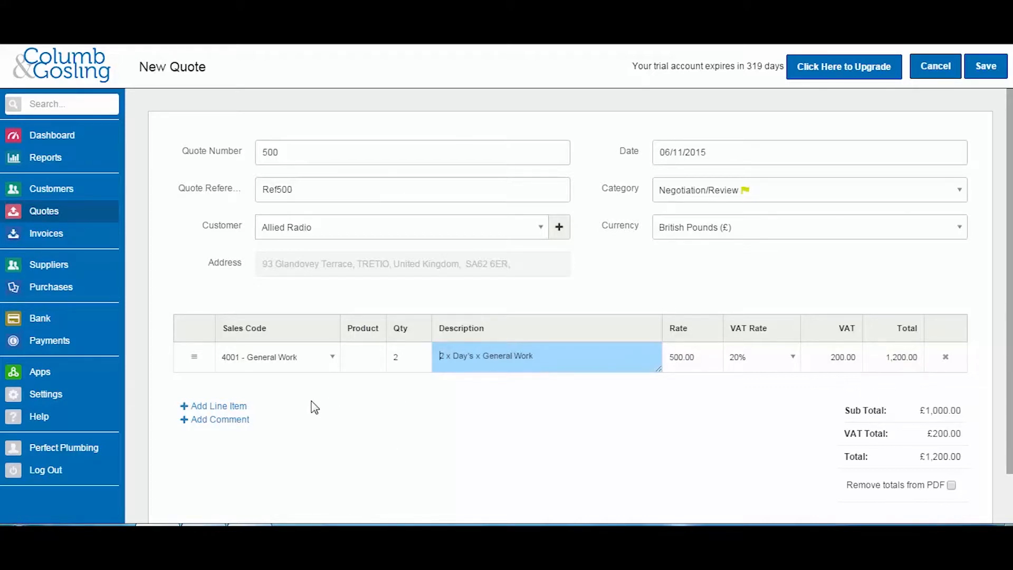
Step: Add a second line item with sales code 4002 - Services, the description "Utility Room" and a rate of 2000
left_click(222, 407)
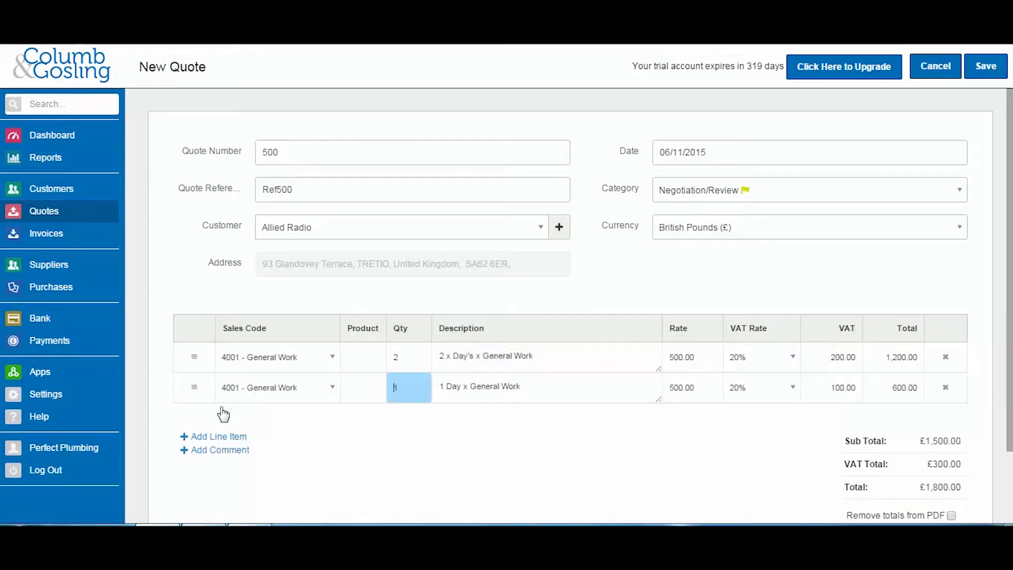
left_click(287, 395)
scroll(282, 346, "down", 1)
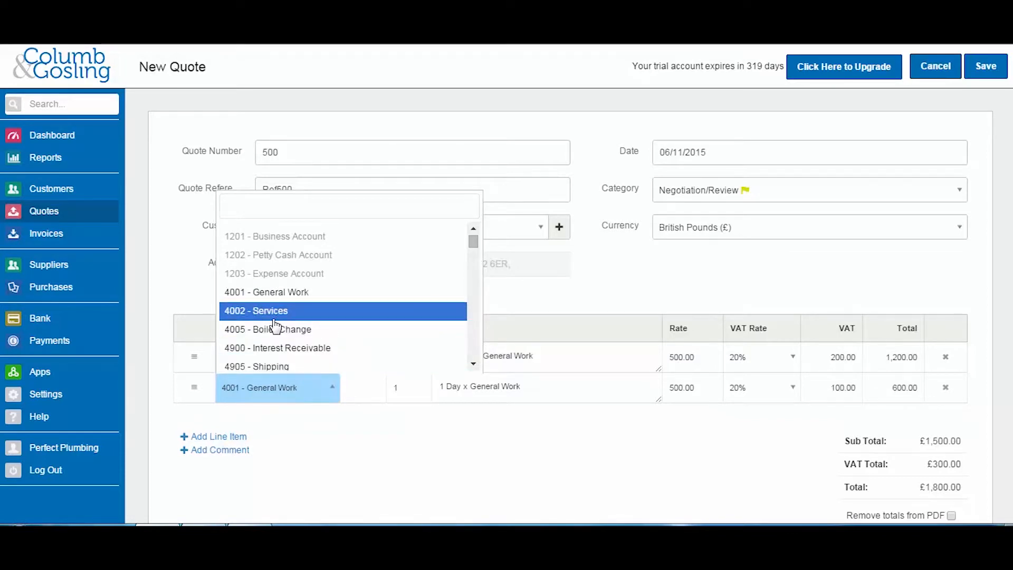
left_click(274, 314)
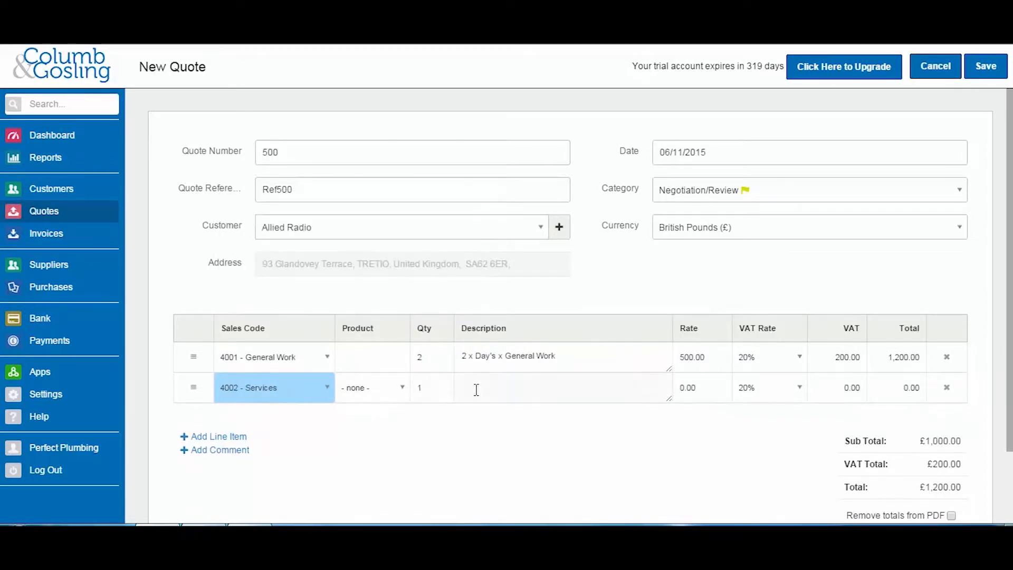
left_click(496, 387)
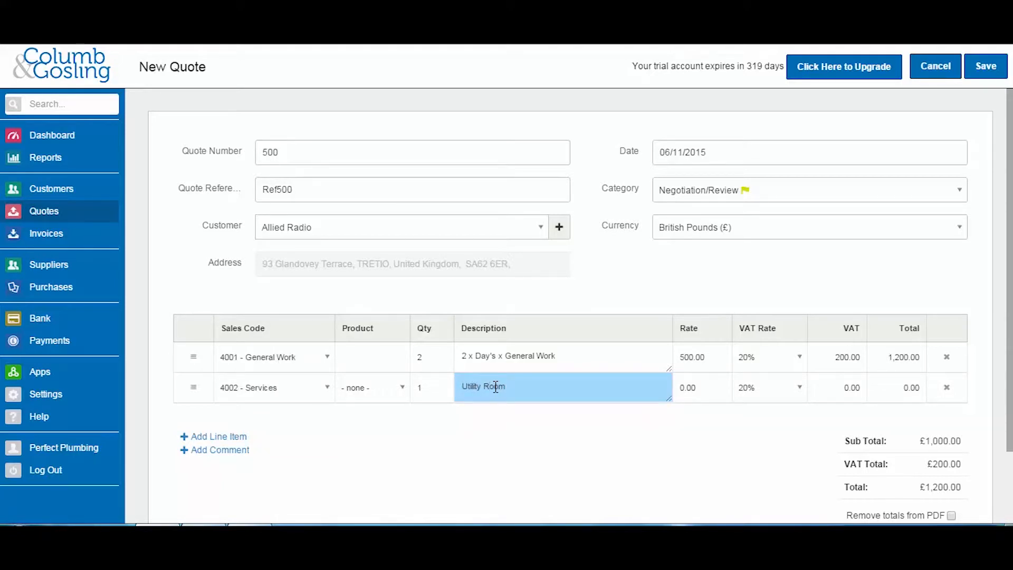
key("Tab")
type("2000")
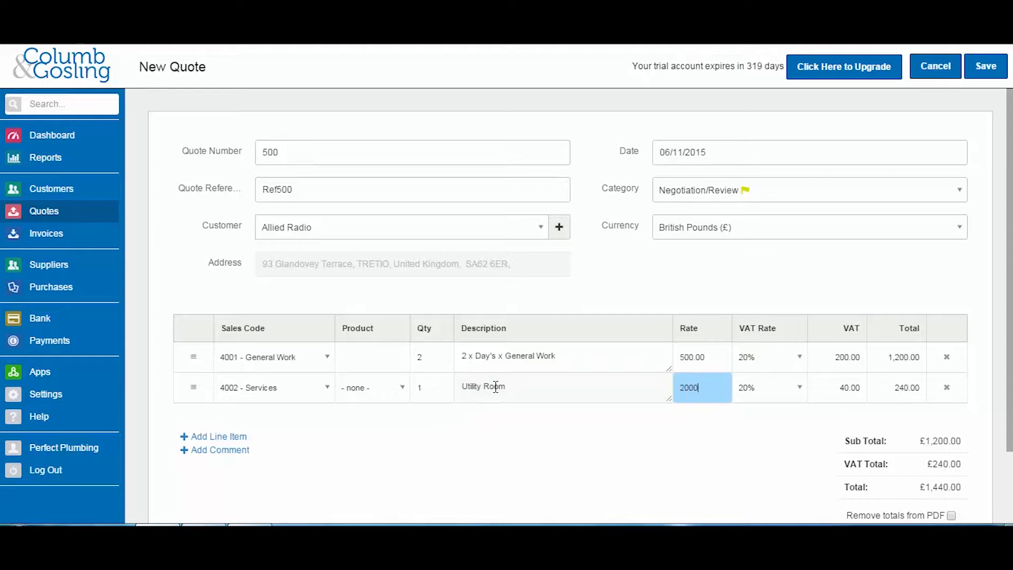
key("Tab")
Step: Set the Utility Room line's VAT-inclusive total to 2000 and check its VAT rate options, keeping 20%
left_click_drag(711, 391, 676, 385)
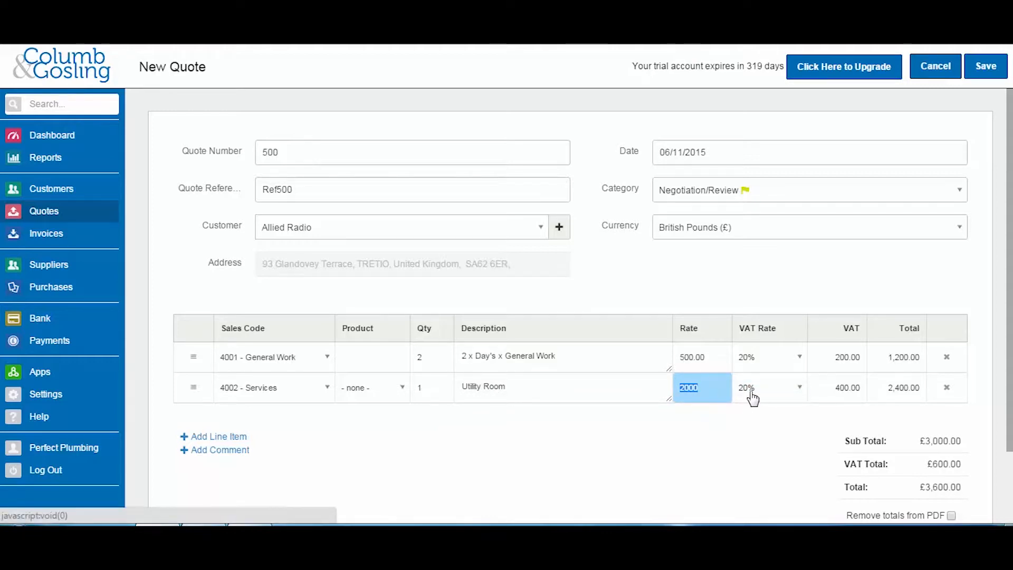
left_click(885, 389)
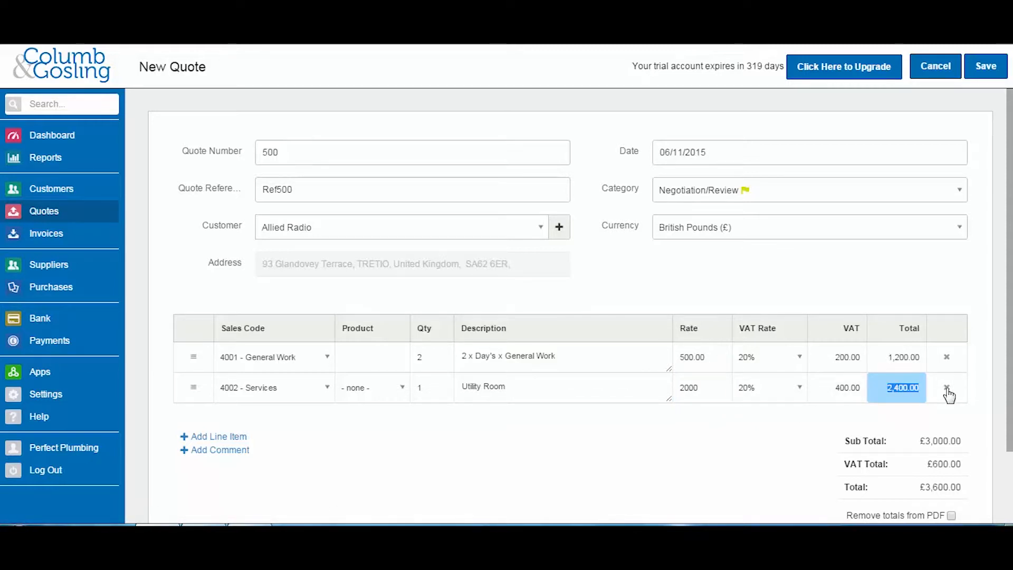
type("2000")
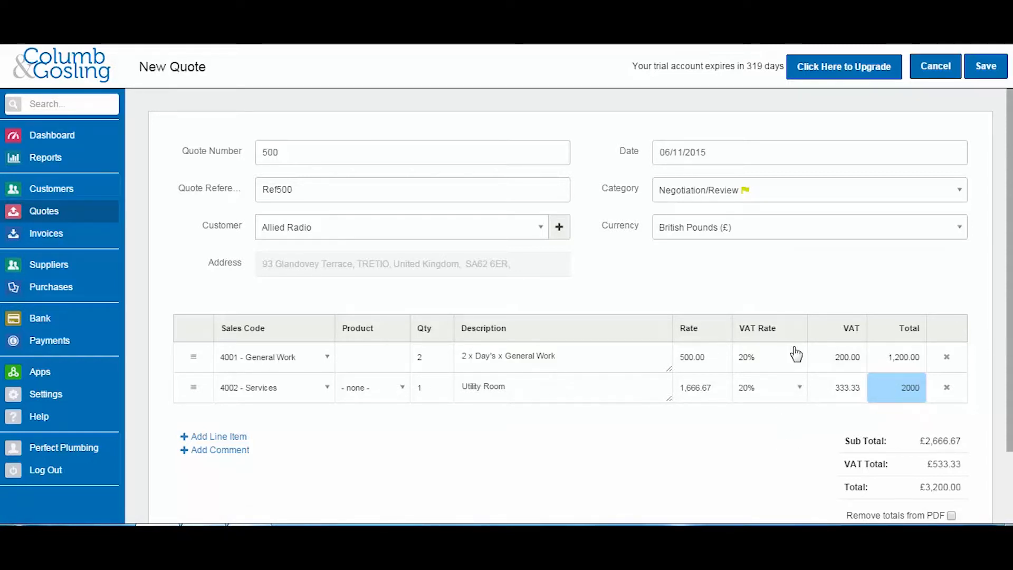
left_click(797, 387)
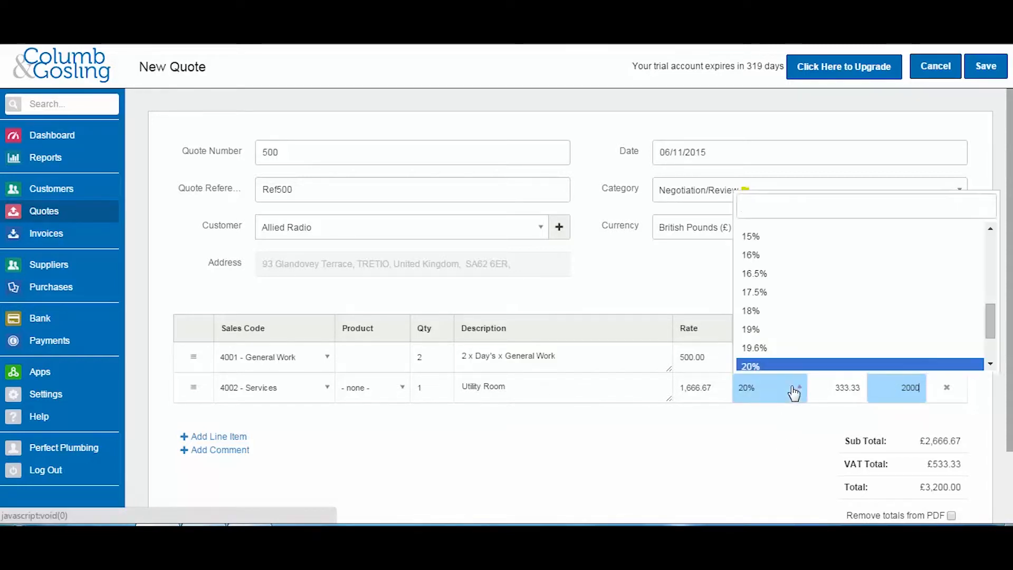
left_click(787, 438)
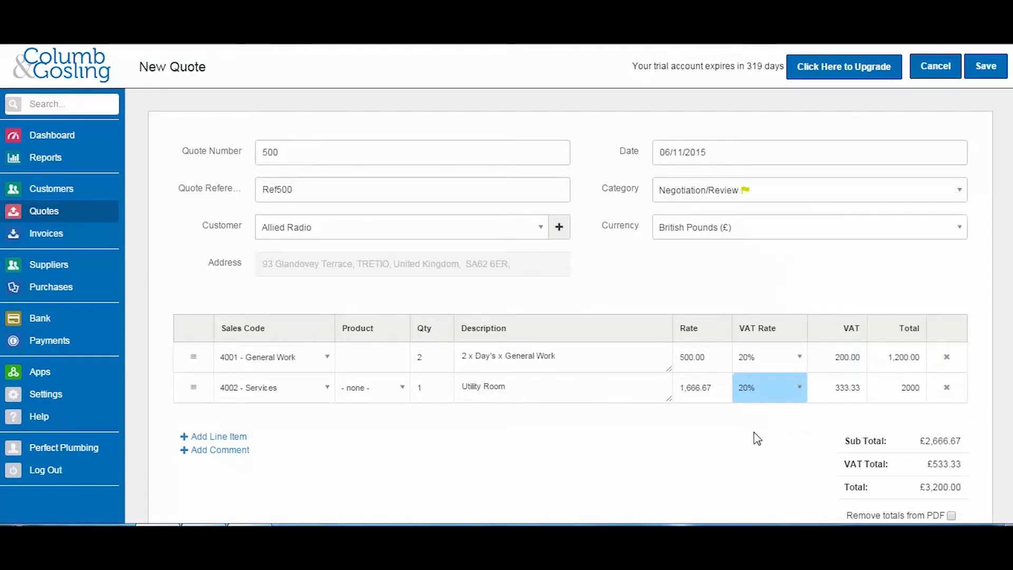
Step: Add the comment "Valid for 30 days" to the quote, move it above the line items and back below them
left_click(230, 452)
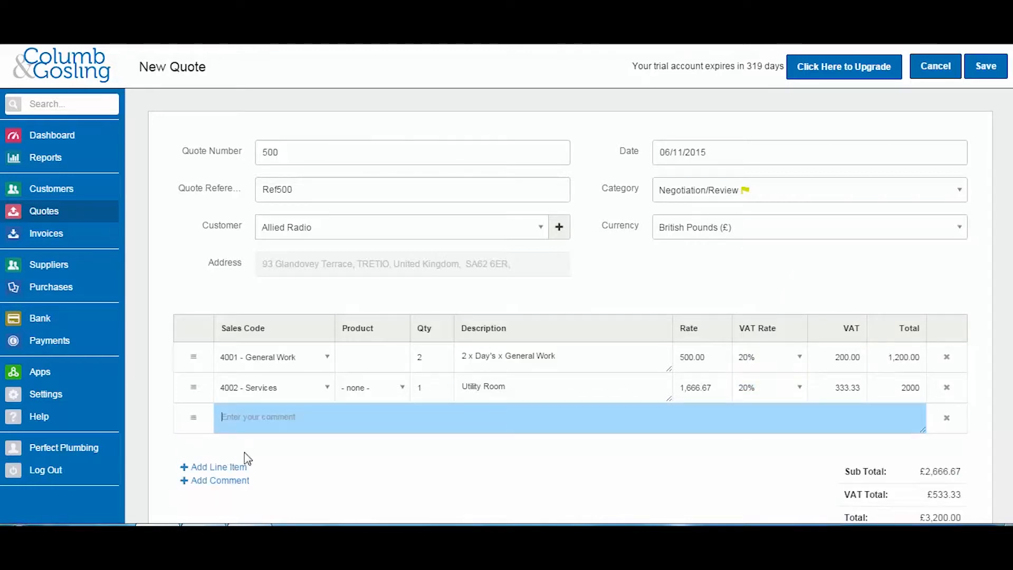
type("V")
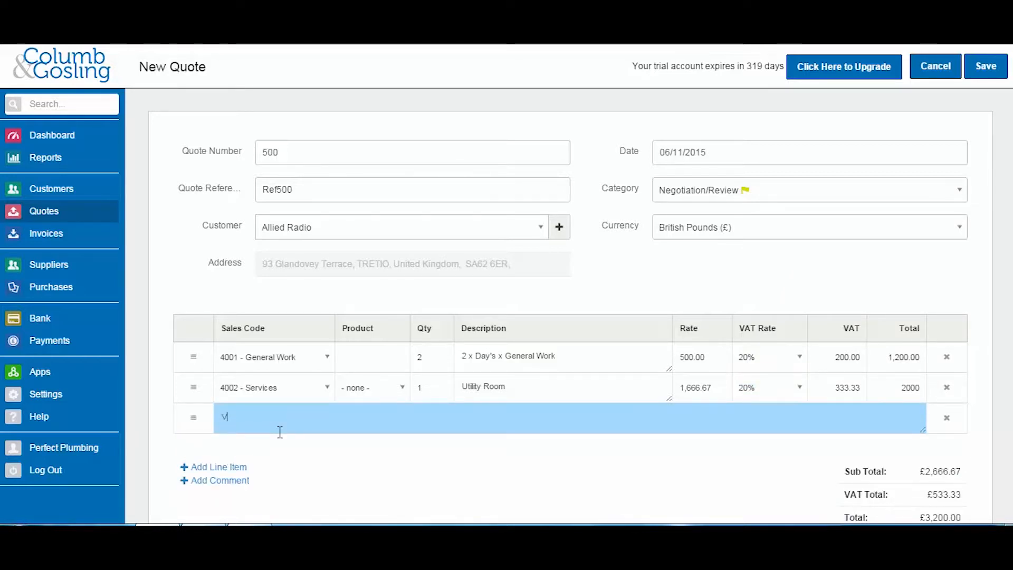
type("alid for 30 days")
left_click(381, 460)
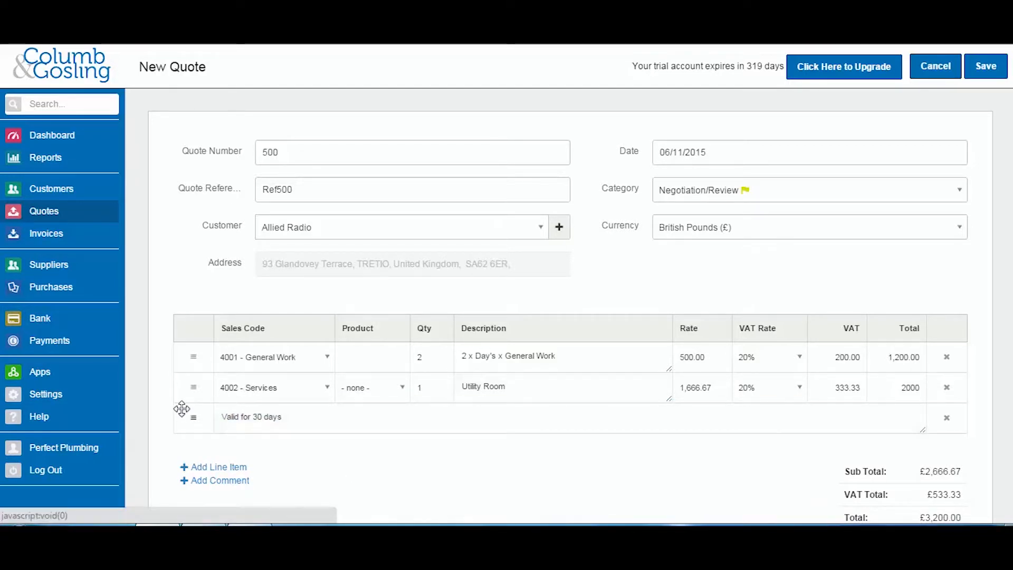
left_click_drag(181, 409, 189, 355)
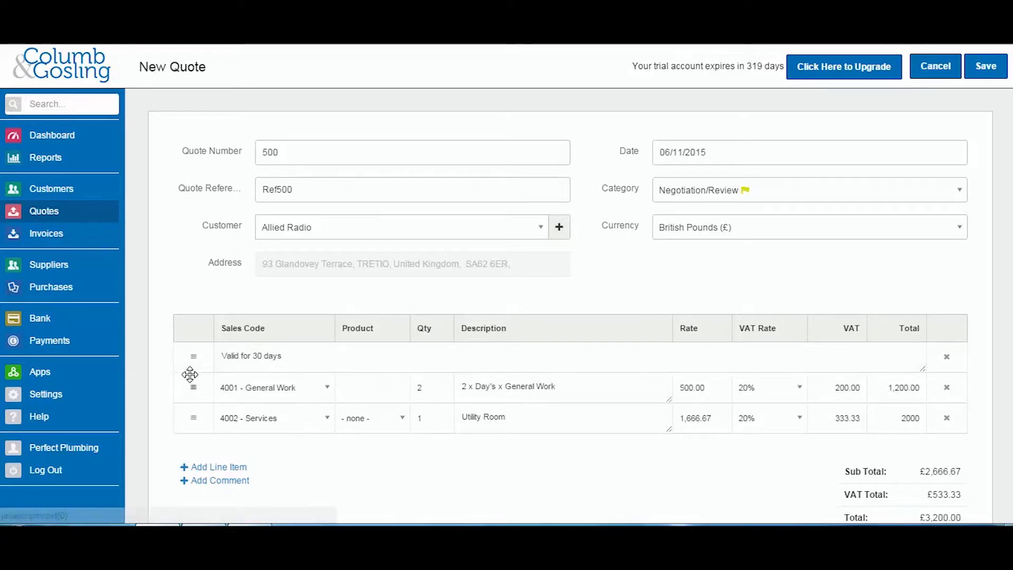
left_click_drag(194, 359, 189, 445)
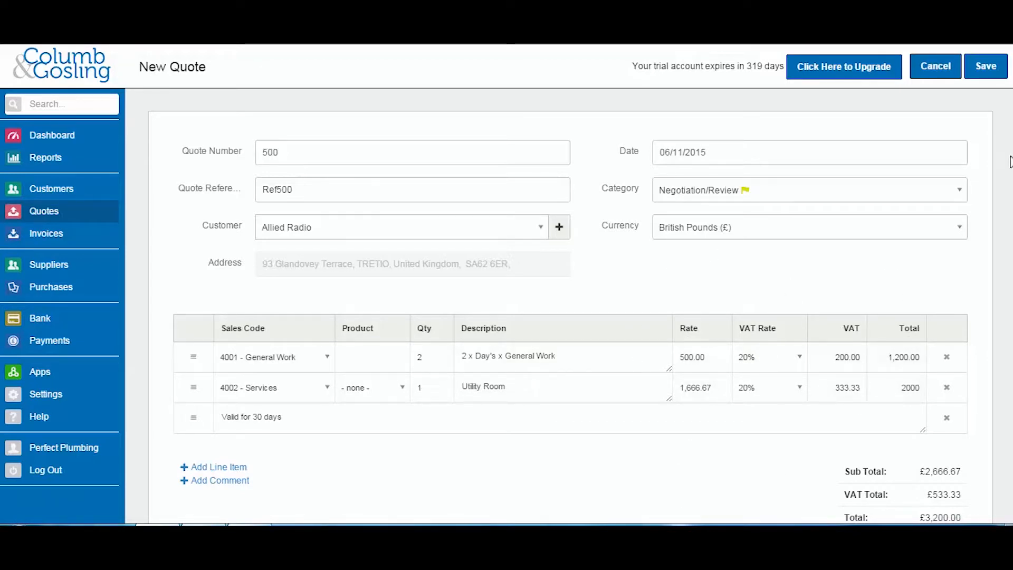
Step: Save the quote, review its saved view and check its entry in the quotes list
left_click(985, 66)
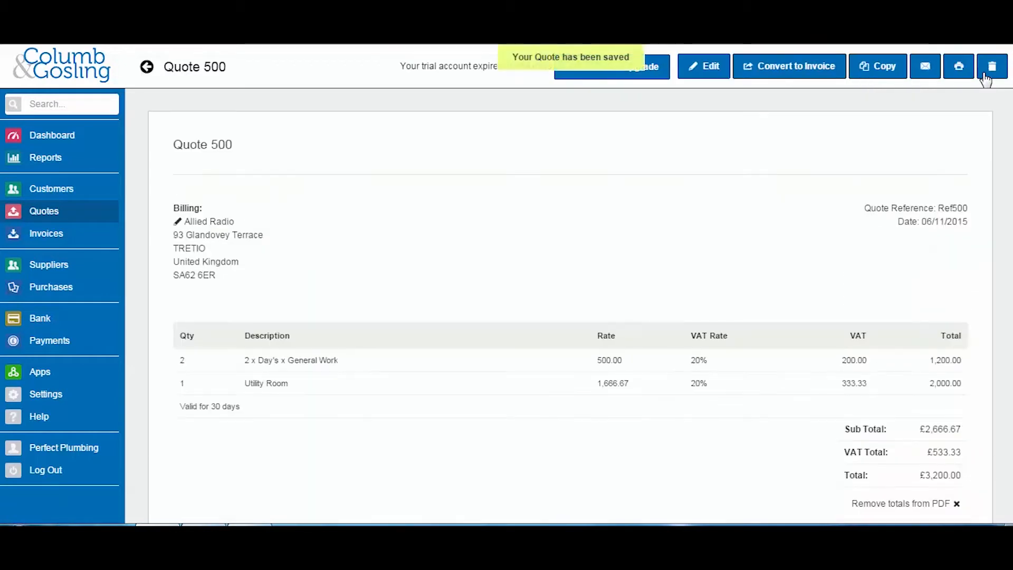
scroll(580, 304, "down", 4)
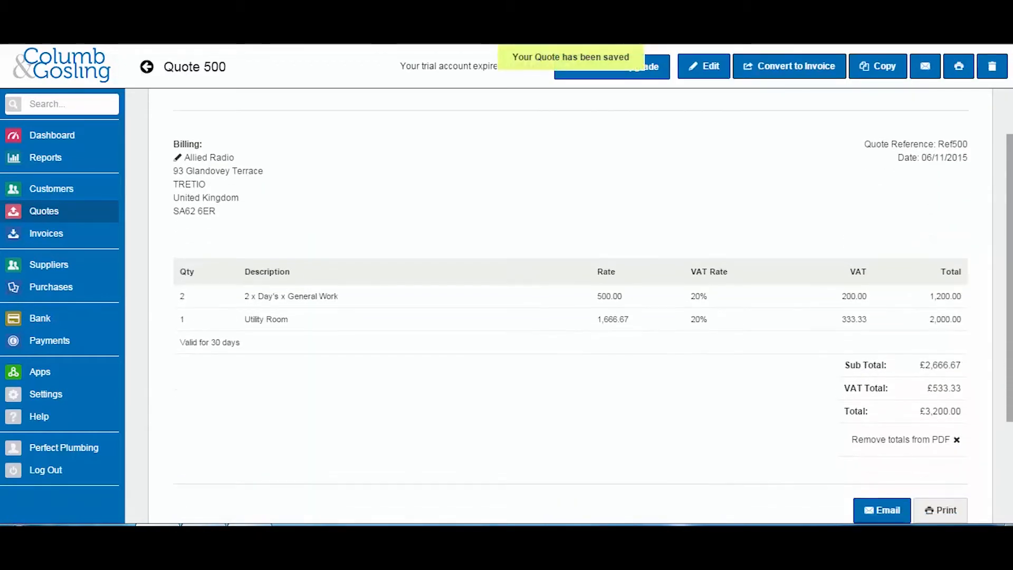
scroll(580, 304, "up", 1)
scroll(1008, 179, "up", 3)
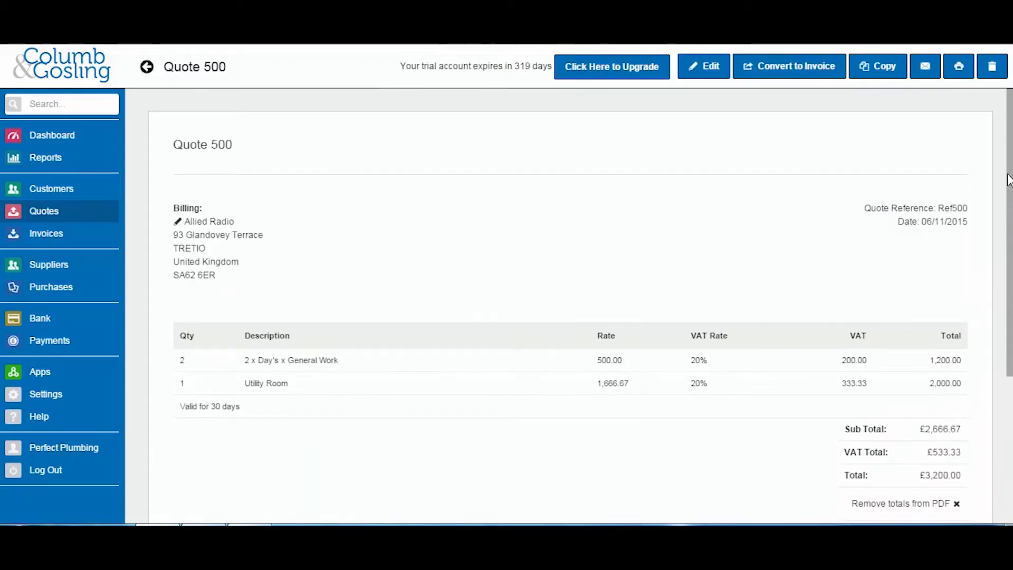
left_click(38, 213)
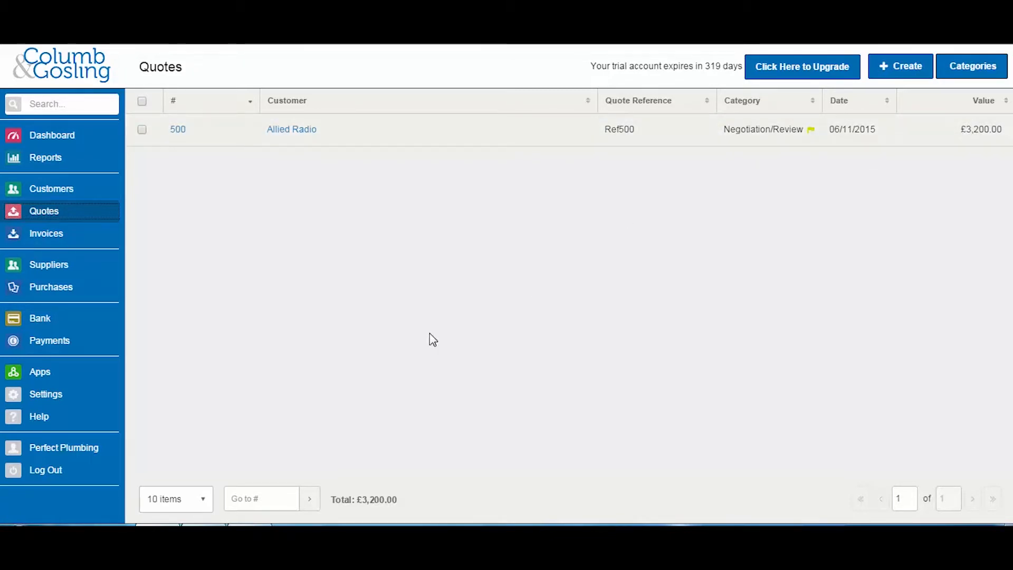
Step: Reopen quote 500 from the invoices and statistics section of the Allied Radio customer record
left_click(59, 188)
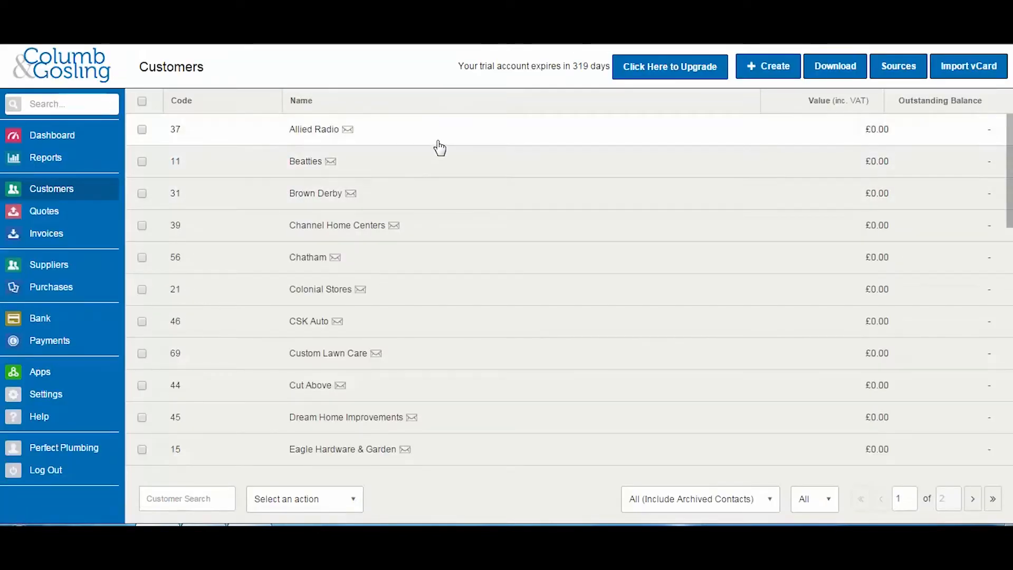
left_click(437, 140)
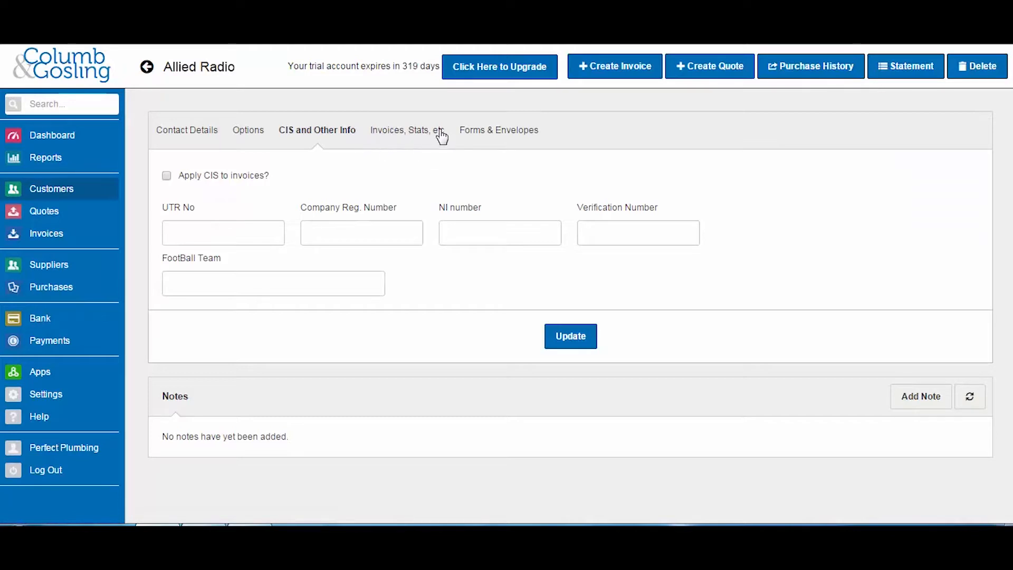
left_click(385, 132)
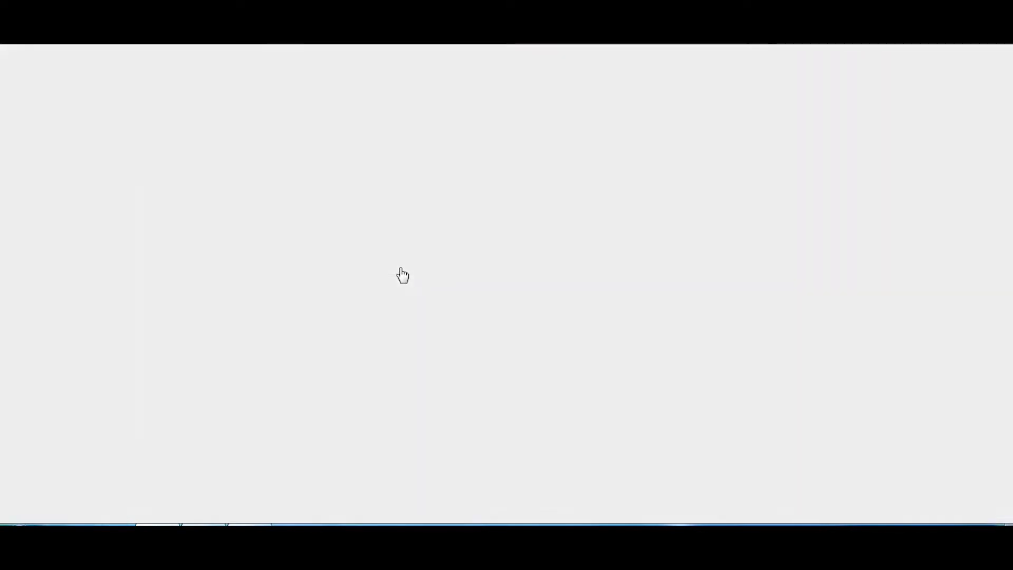
left_click(400, 268)
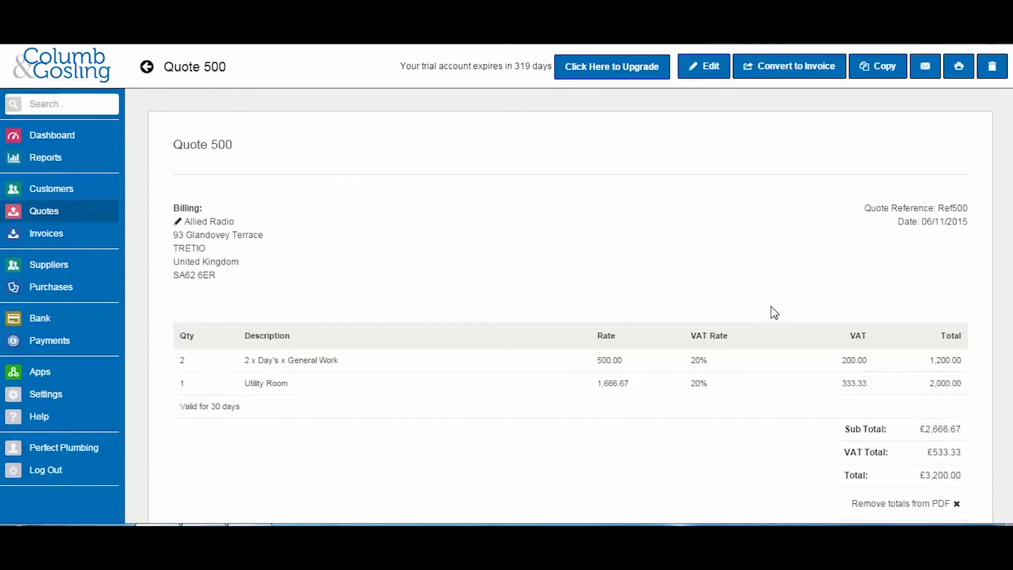
Step: Edit the General Work line to a quantity of 3 with the description "3 x Day's x General Work" and save the quote
left_click(702, 75)
scroll(873, 281, "down", 1)
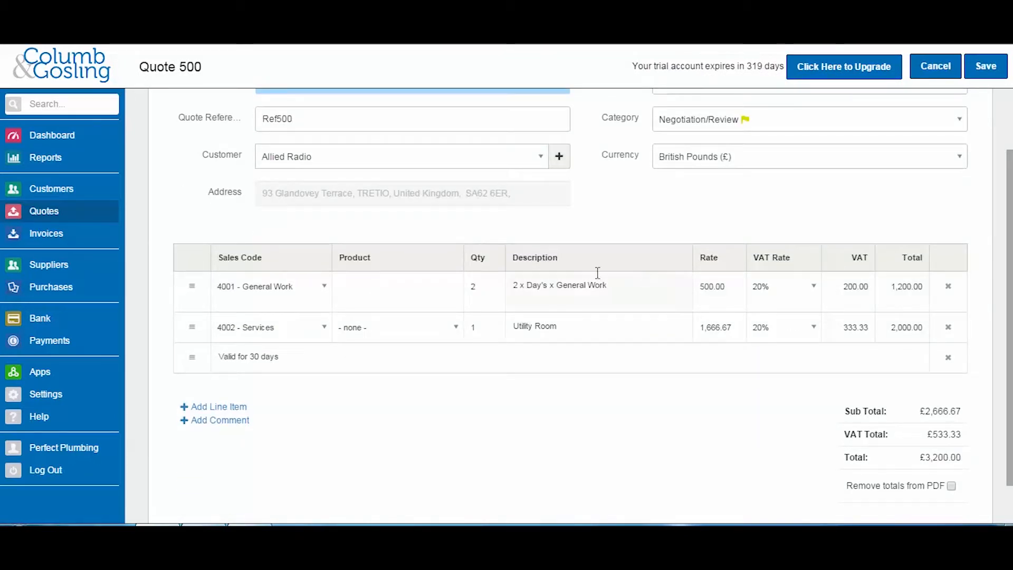
left_click(492, 283)
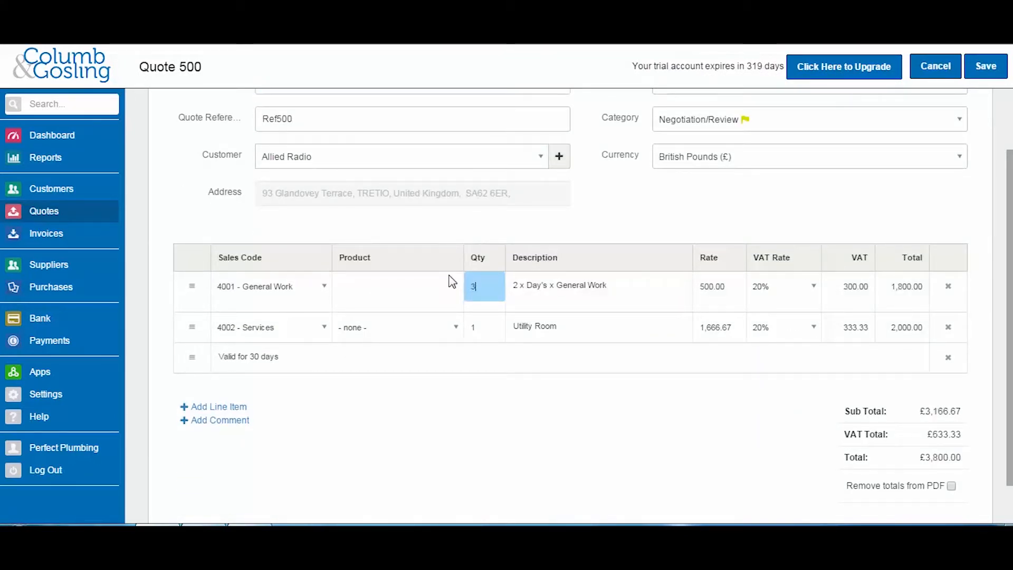
type("3")
key("Tab")
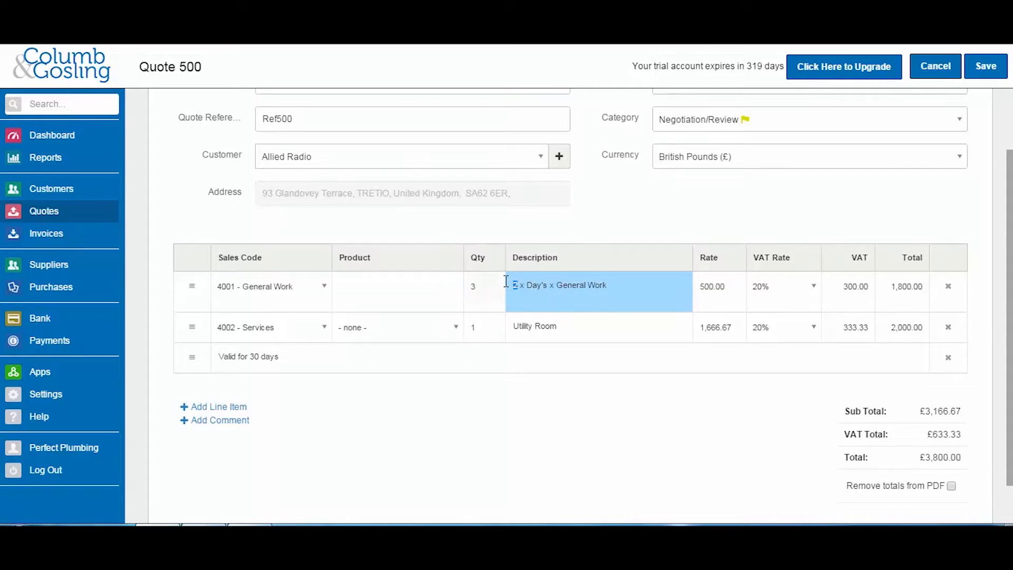
type("3")
key("Tab")
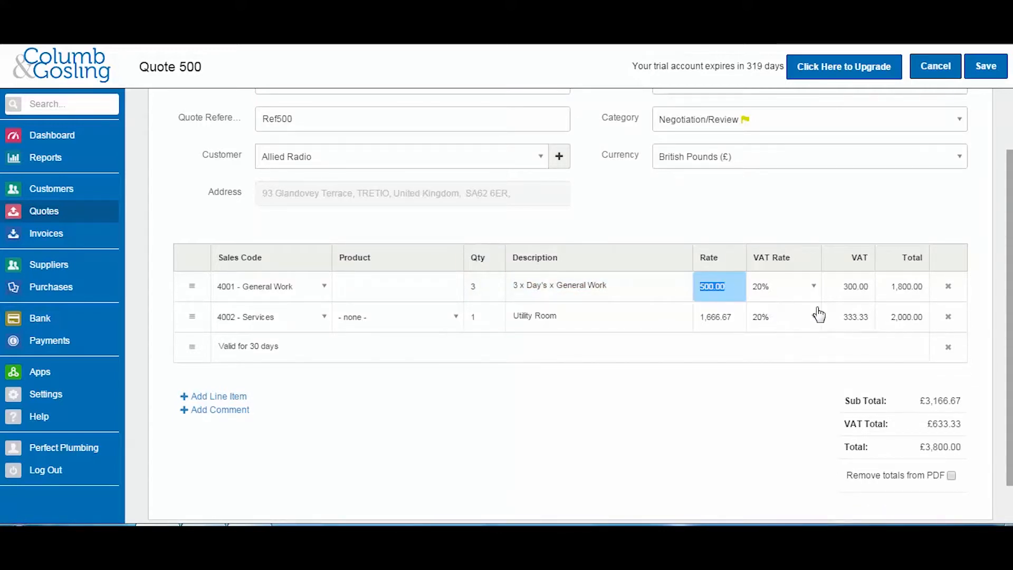
left_click(983, 67)
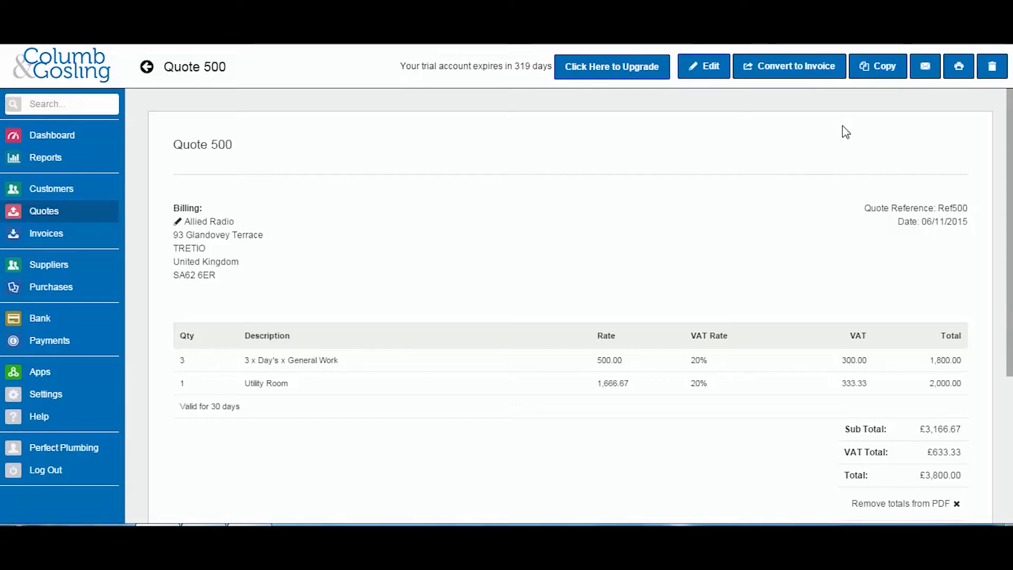
Step: Copy quote 500 to a new quote, set its customer to Beatties and save it
left_click(878, 69)
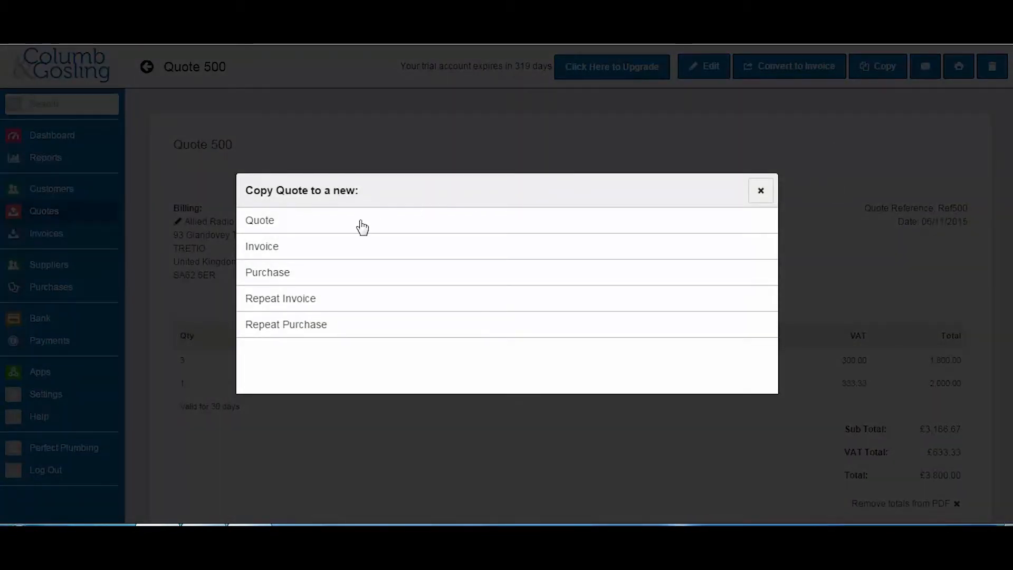
left_click(262, 226)
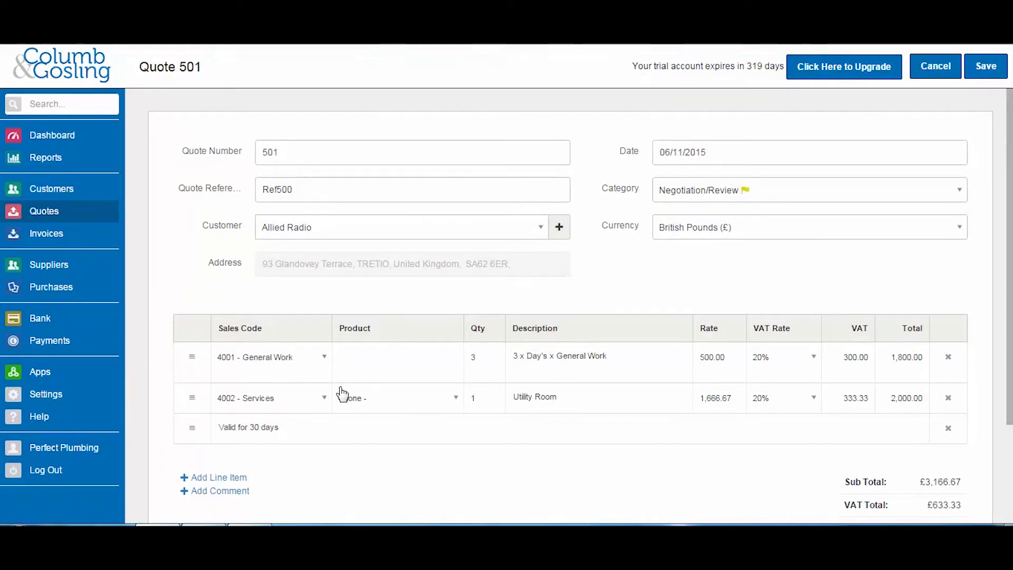
left_click(451, 236)
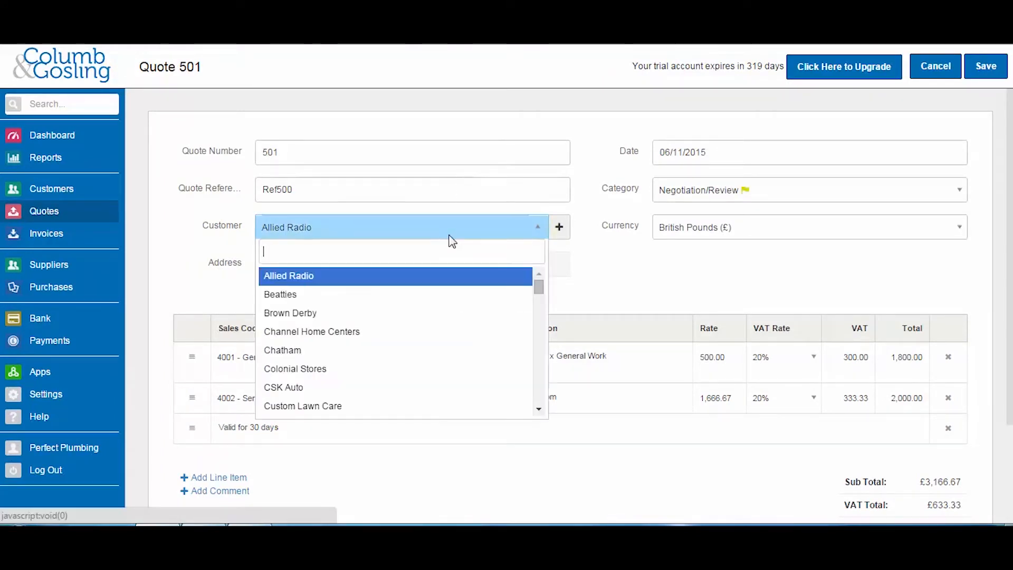
left_click(432, 294)
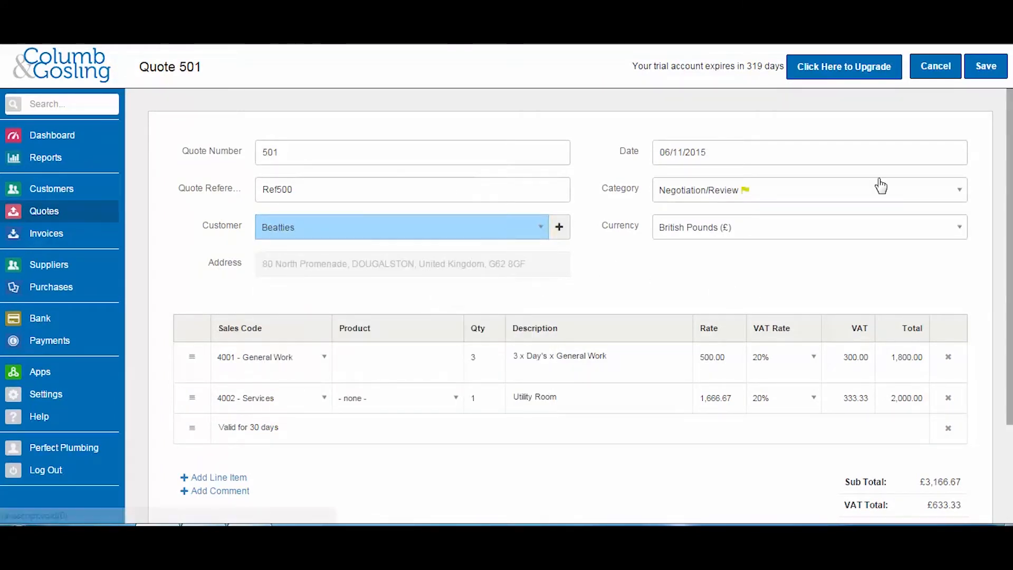
left_click(985, 65)
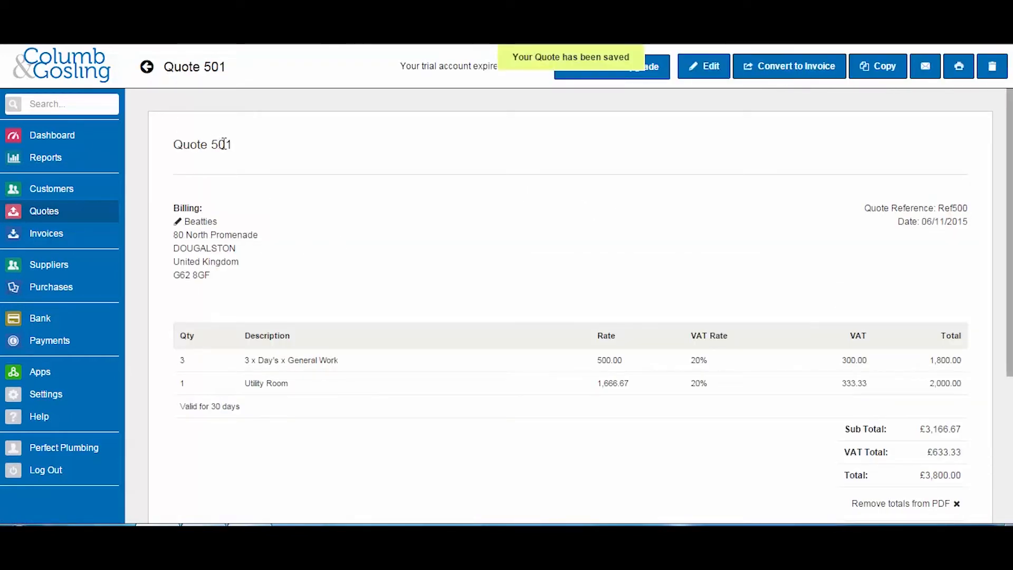
Step: Reopen the Beatties quote from the quotes list, change its quote reference to Ref501 and save
left_click(44, 212)
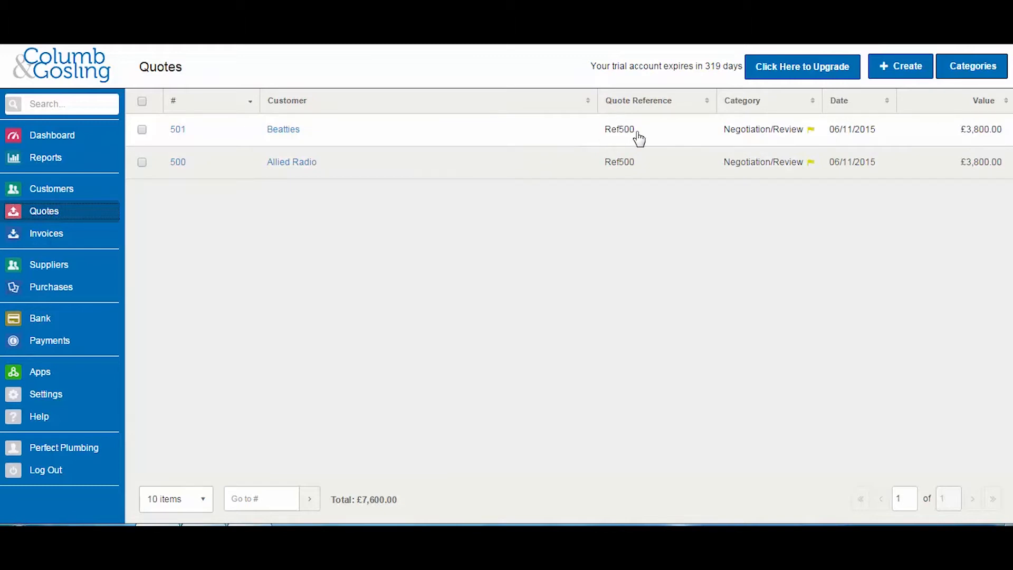
left_click(639, 138)
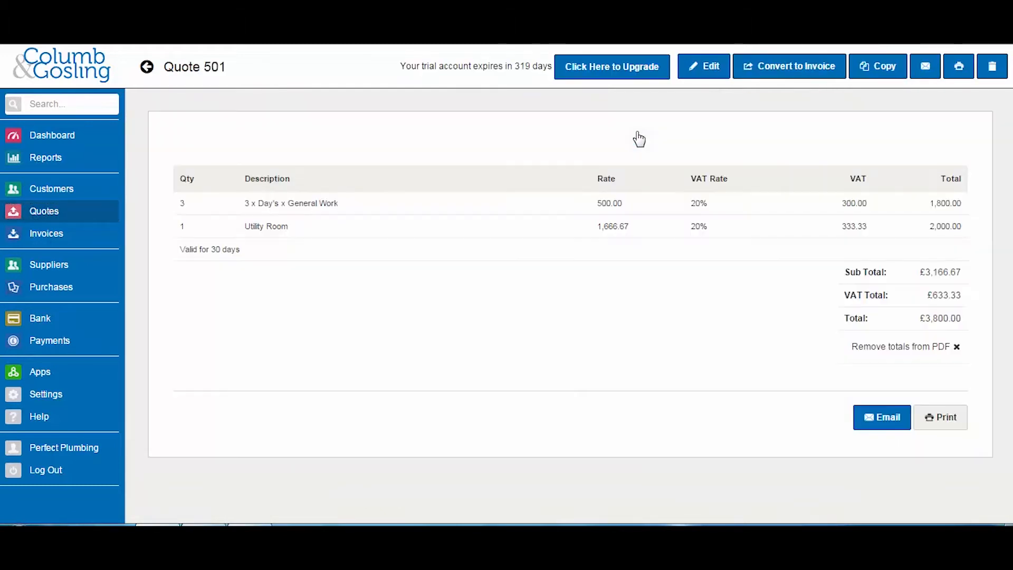
left_click(706, 66)
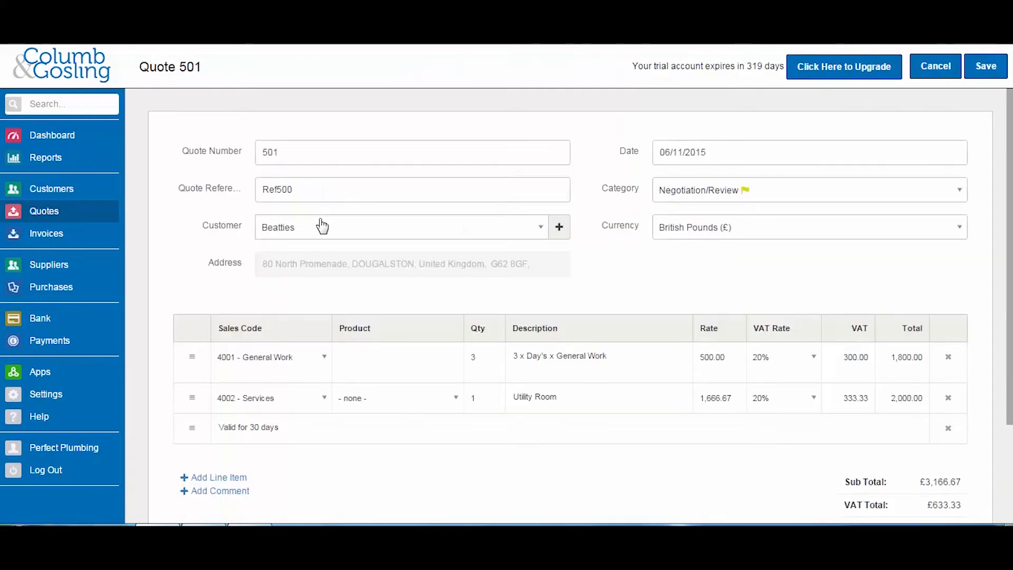
left_click(308, 191)
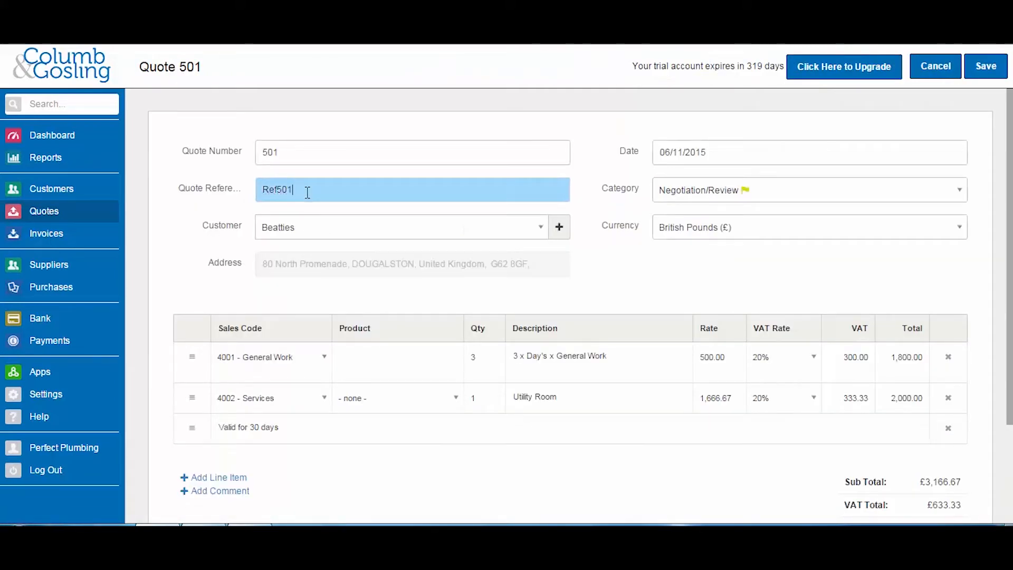
left_click(980, 65)
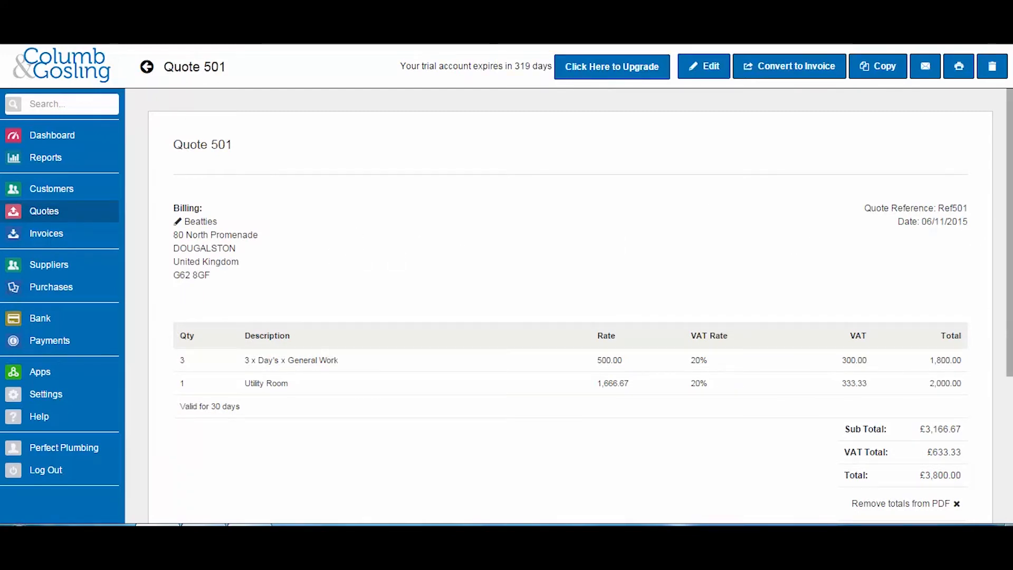
Step: Open the email draft for quote 501, preview the attached Quote-501.pdf and close the draft without sending
scroll(893, 423, "down", 4)
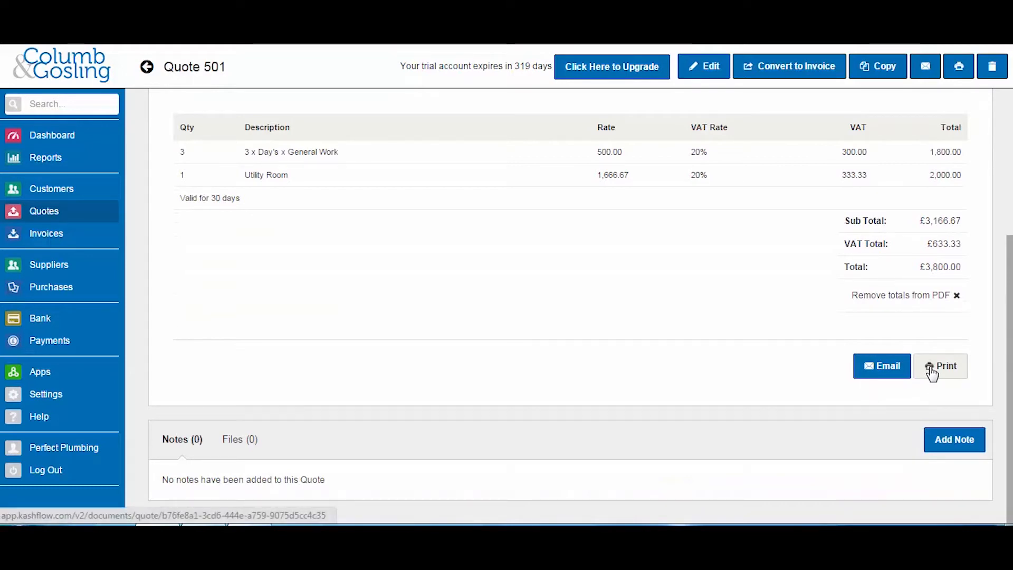
left_click(891, 373)
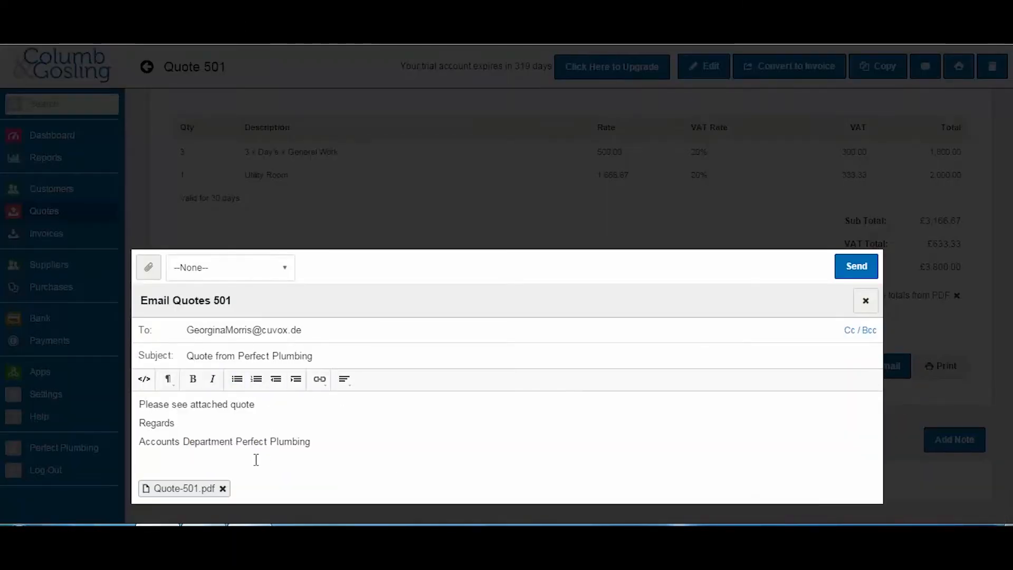
left_click(199, 488)
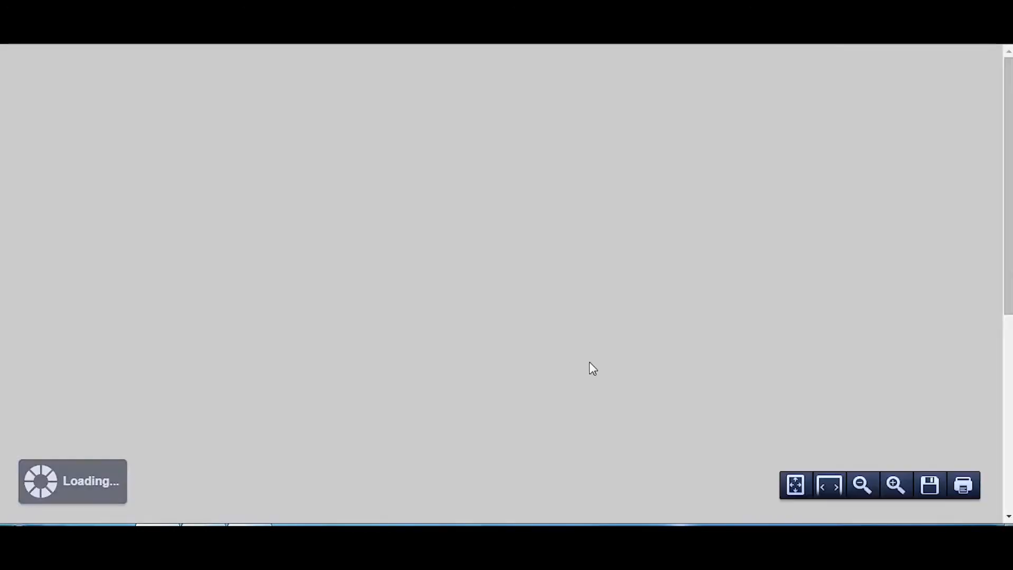
left_click(863, 485)
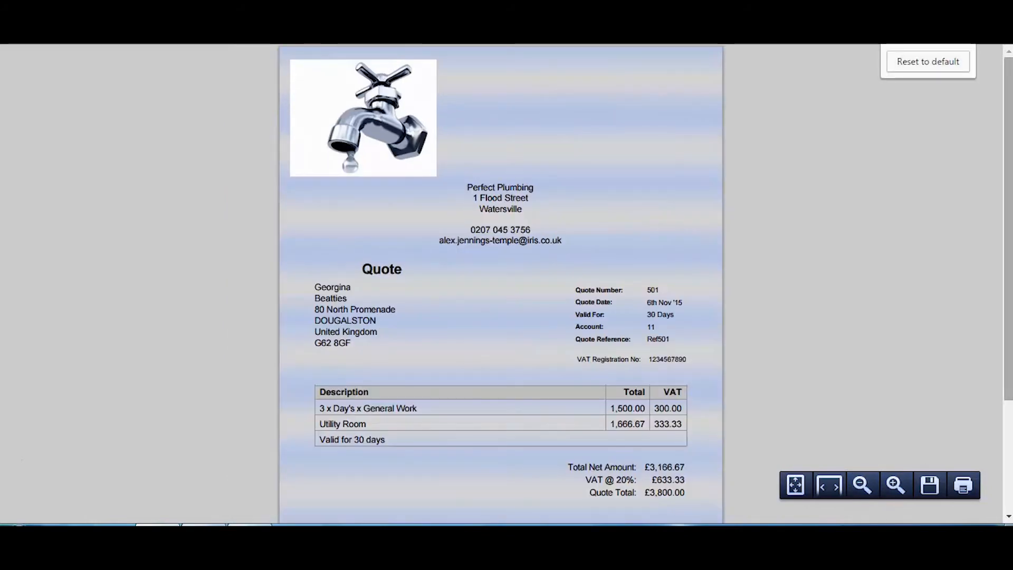
scroll(1009, 251, "down", 3)
scroll(997, 234, "up", 3)
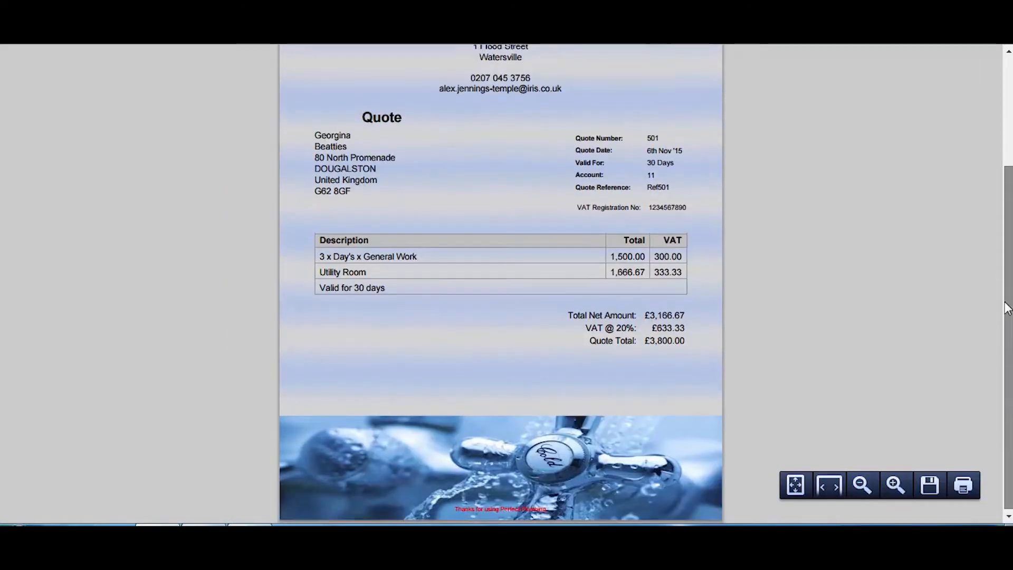
scroll(996, 232, "up", 1)
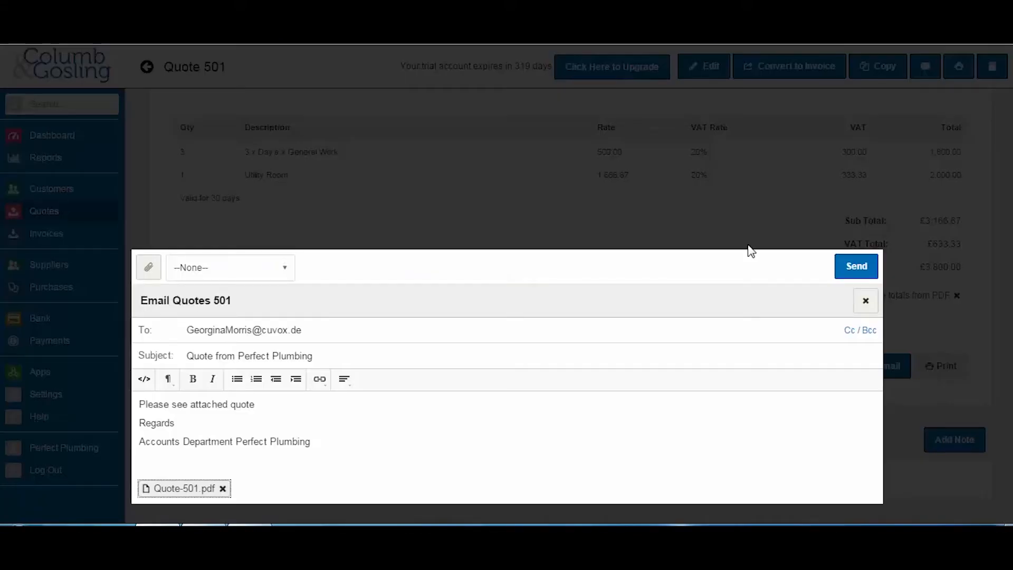
left_click(865, 300)
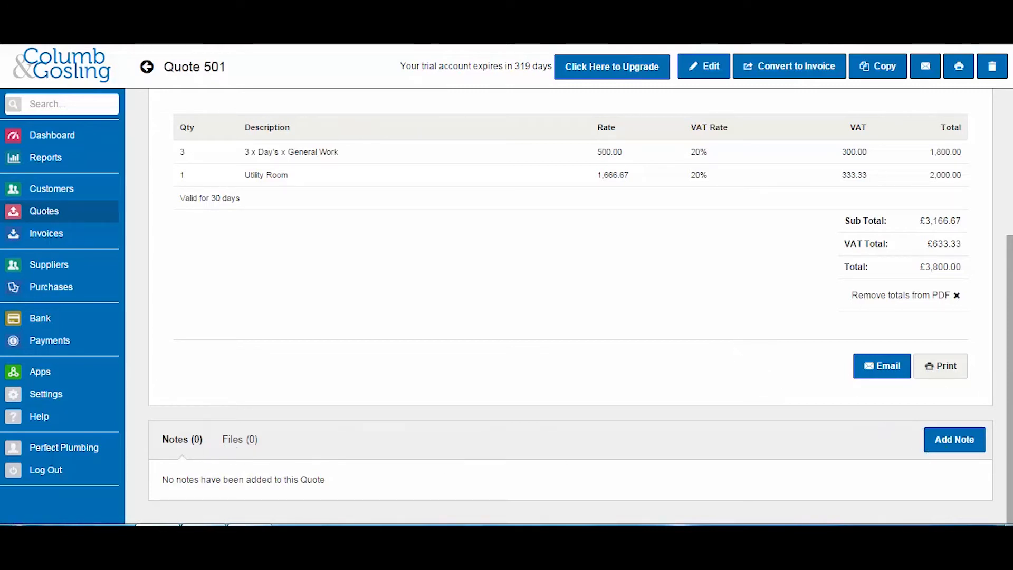
Step: Convert Allied Radio's quote 500 to an invoice, then proceed from the online payments setup prompt with "Don't Show this again" ticked
left_click_drag(1010, 310, 1005, 161)
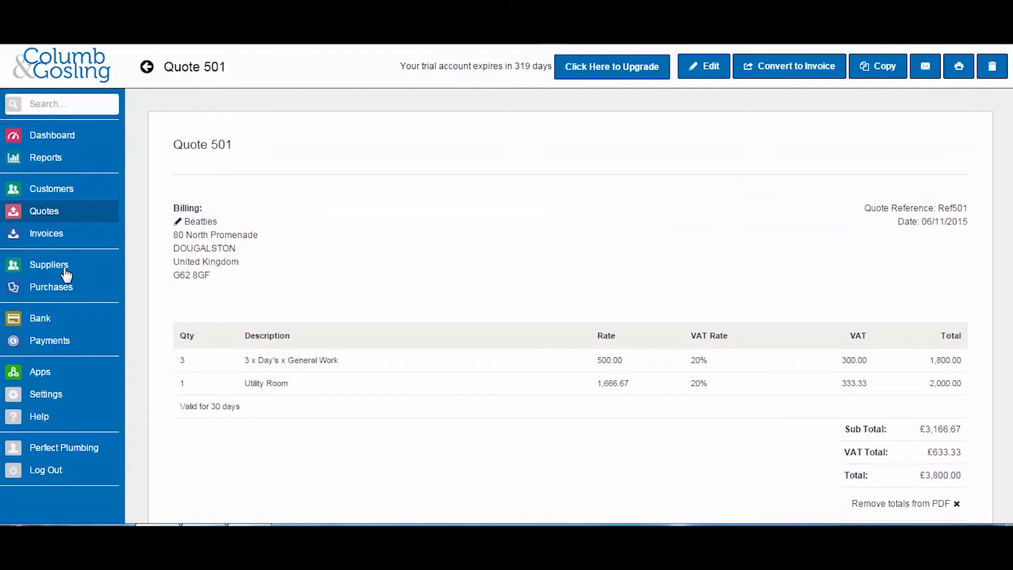
left_click(38, 218)
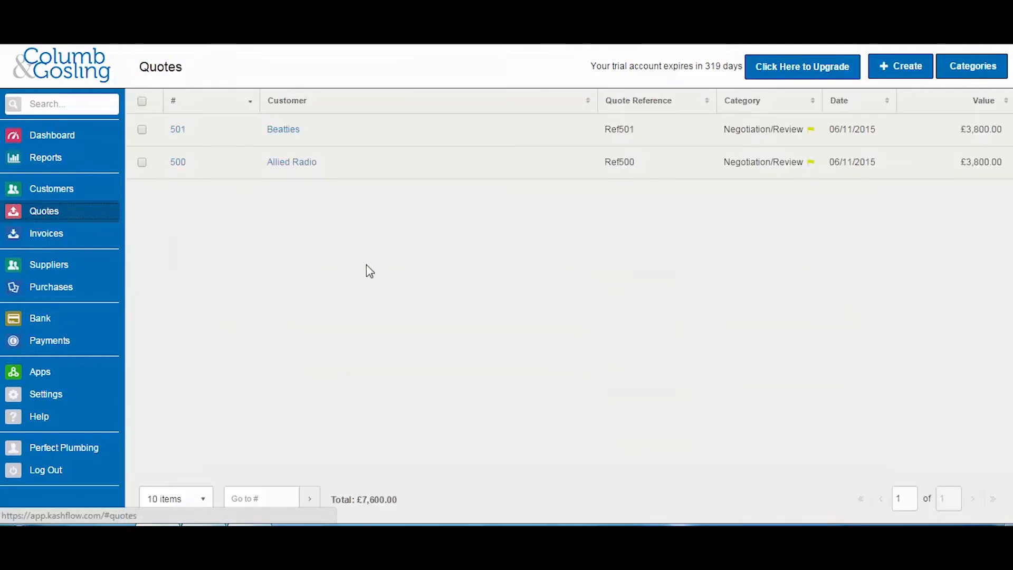
left_click(578, 172)
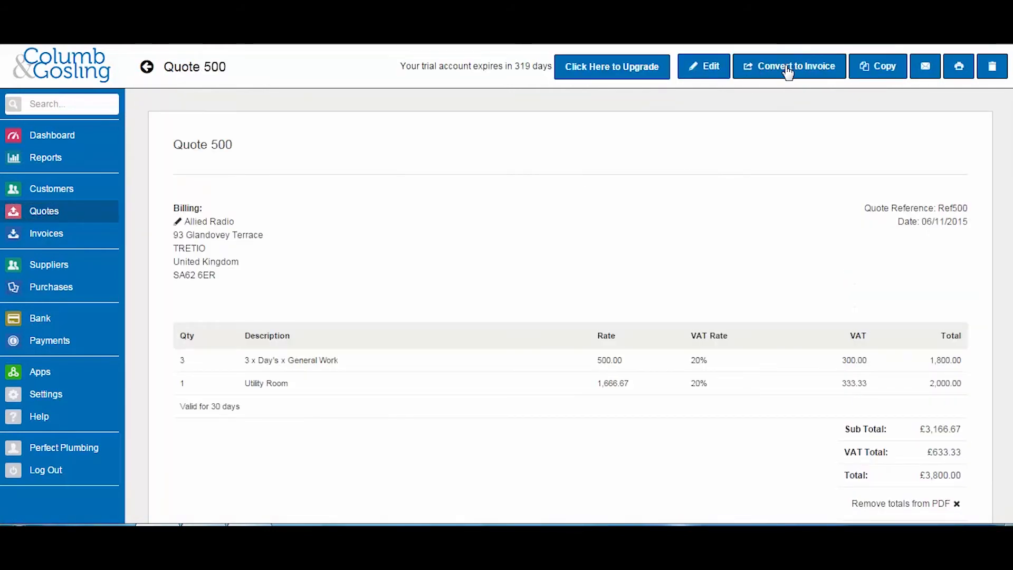
left_click(790, 75)
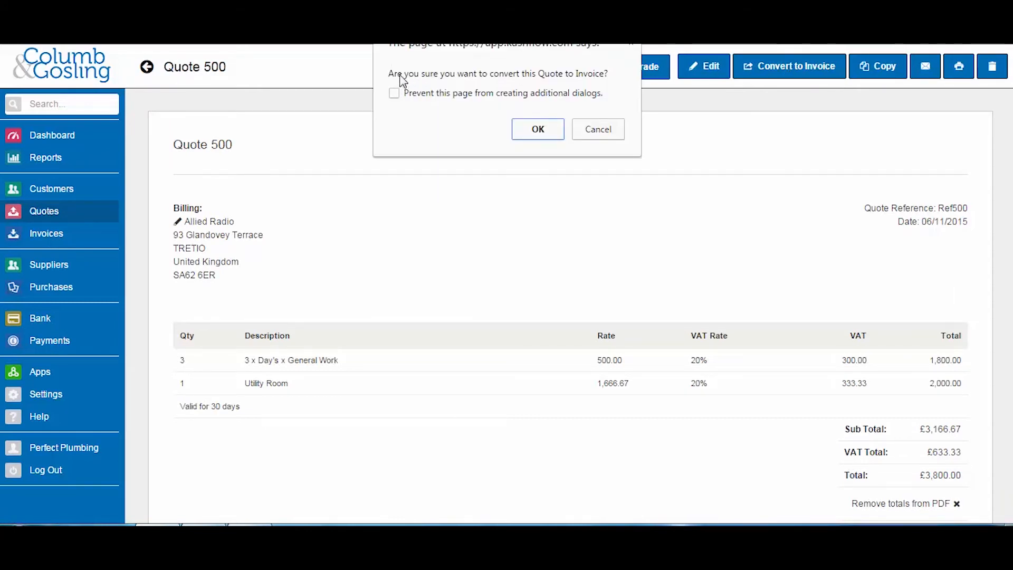
left_click(534, 129)
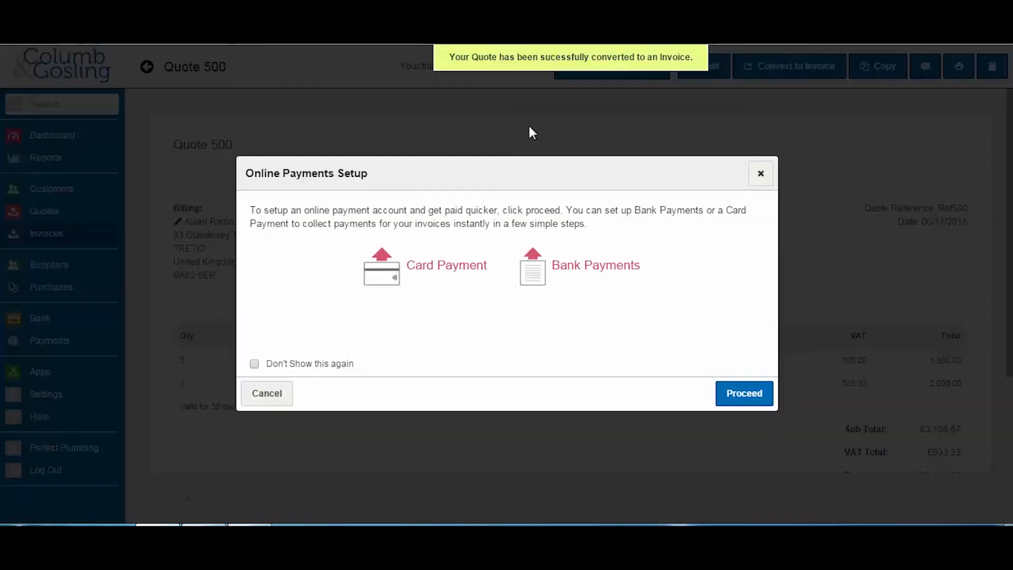
left_click(255, 364)
left_click(754, 393)
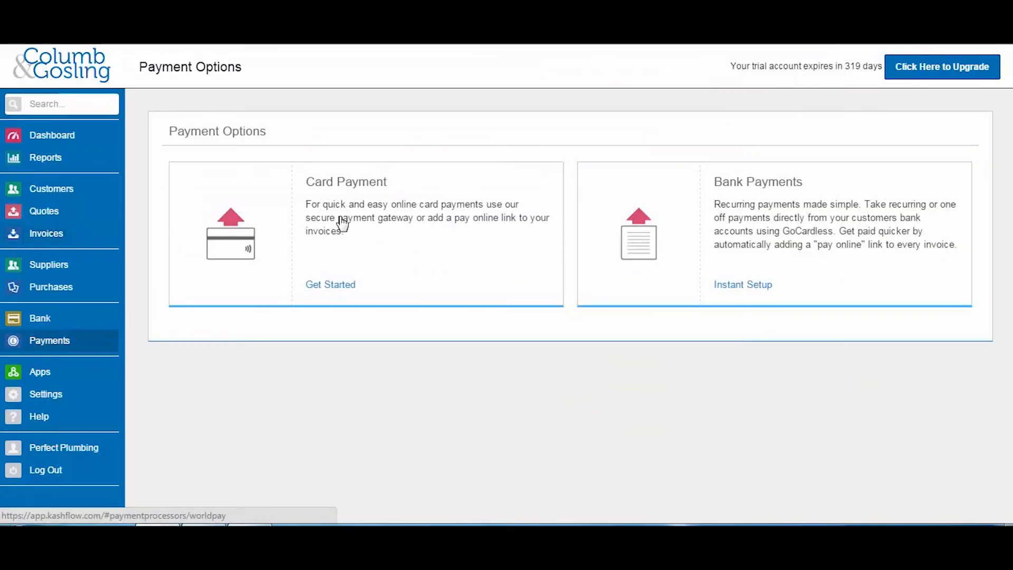
Step: Check the converted invoice in the invoices list and the Allied Radio customer record, and the original quote's category in the quotes list
left_click(40, 234)
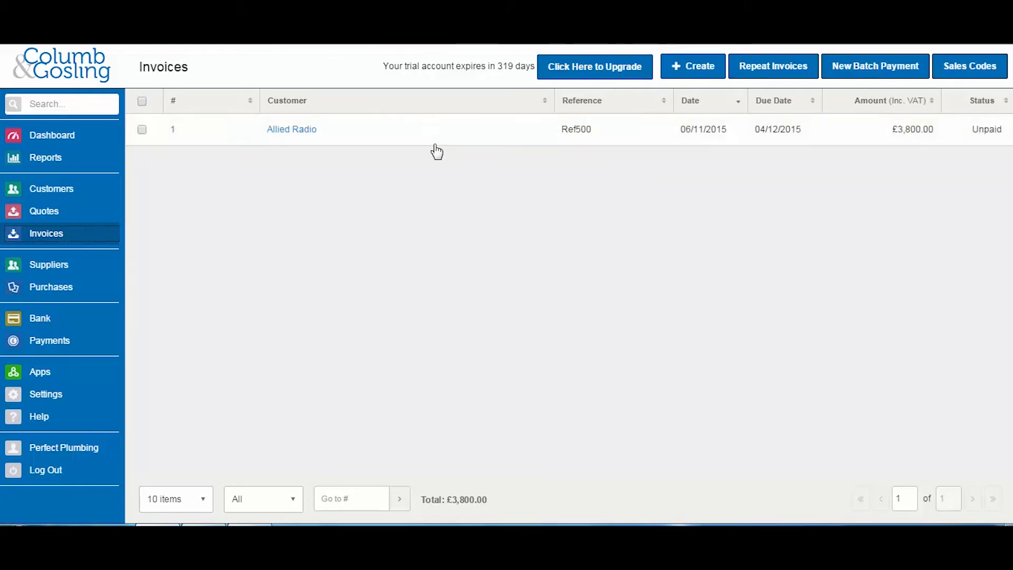
left_click(40, 195)
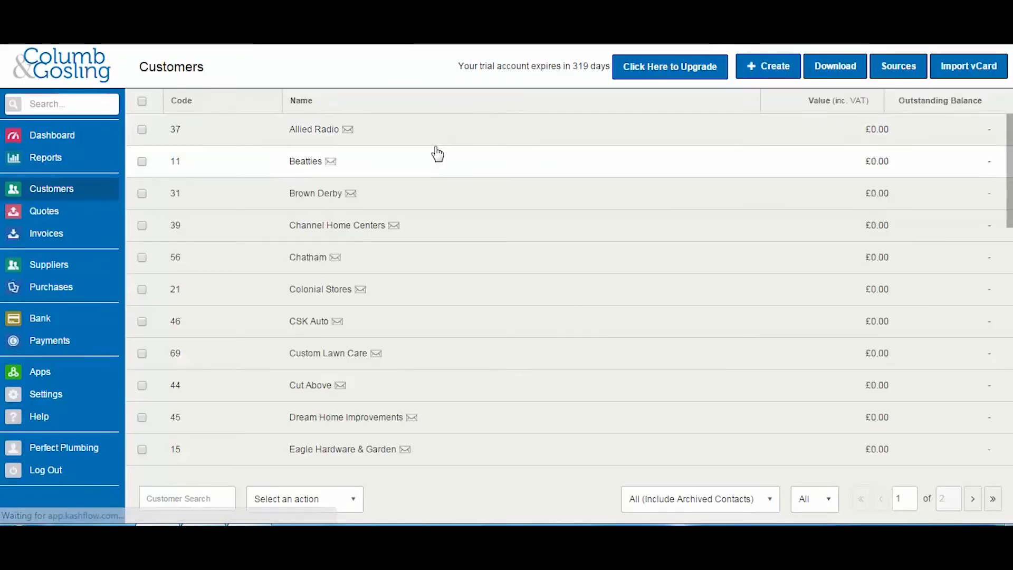
left_click(444, 139)
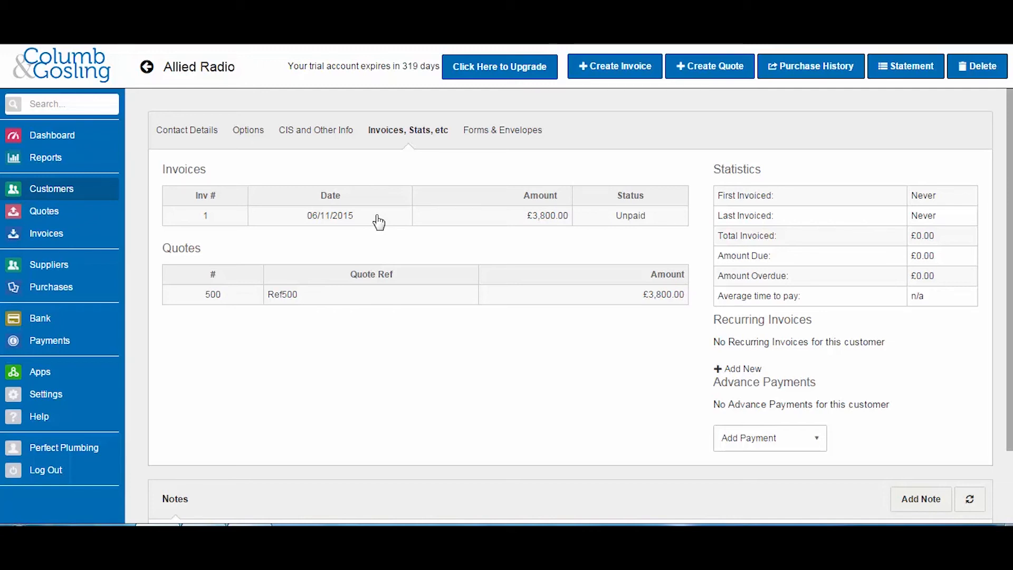
left_click(42, 214)
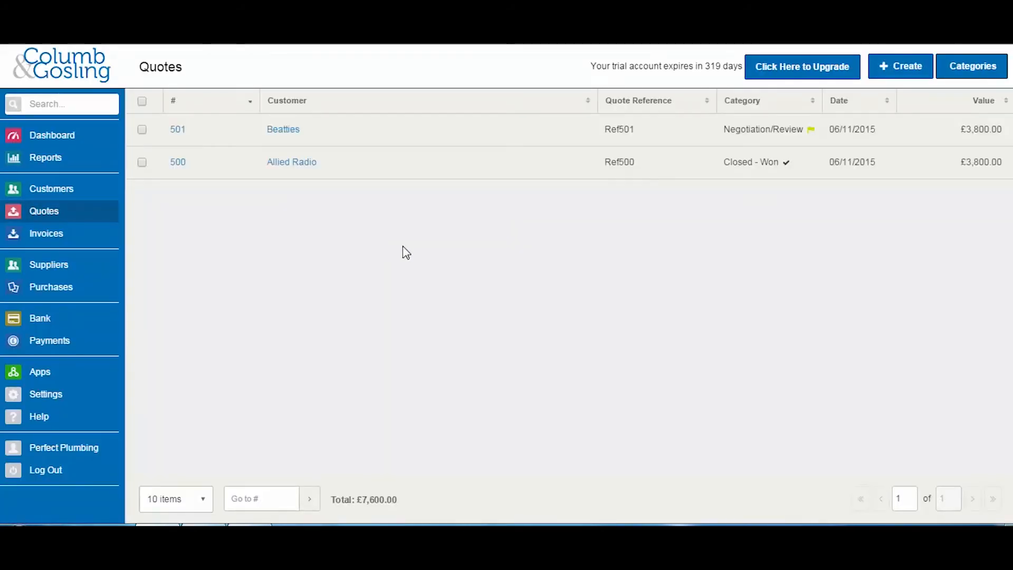
Step: Add a quote category named "Closed - Lost - Price" with a red bookmark icon, save it and close category management
left_click(982, 74)
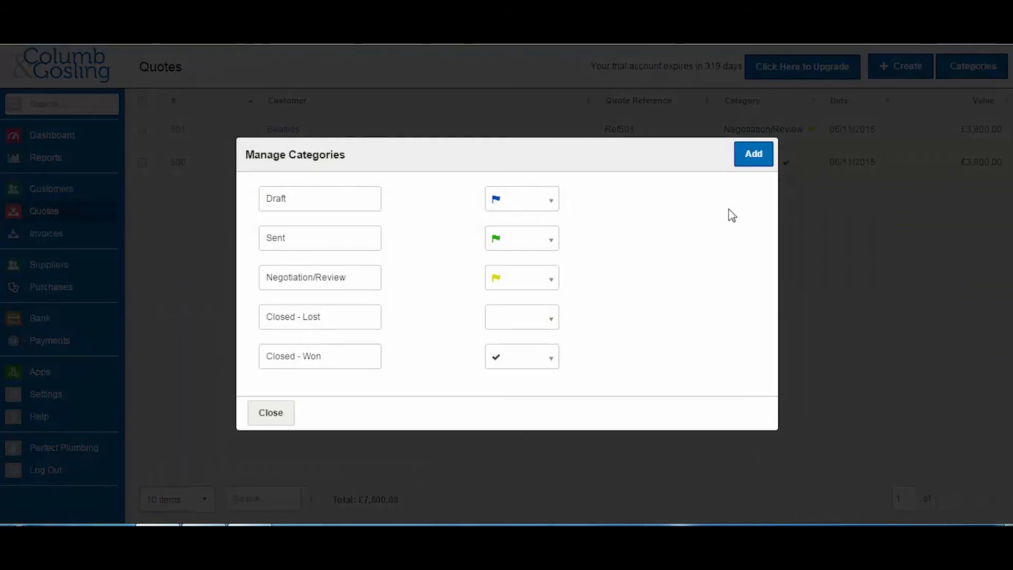
left_click(754, 167)
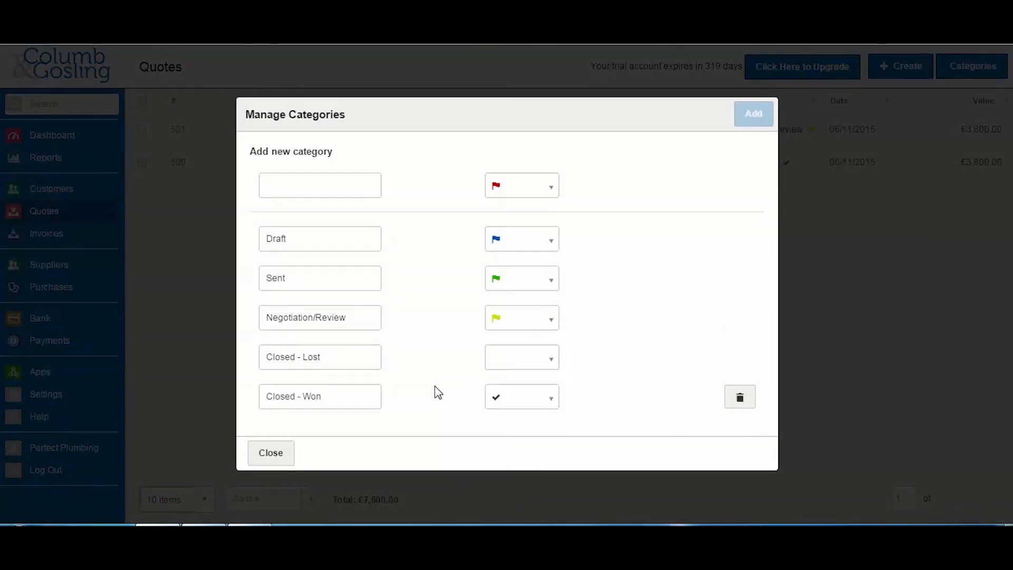
left_click(307, 184)
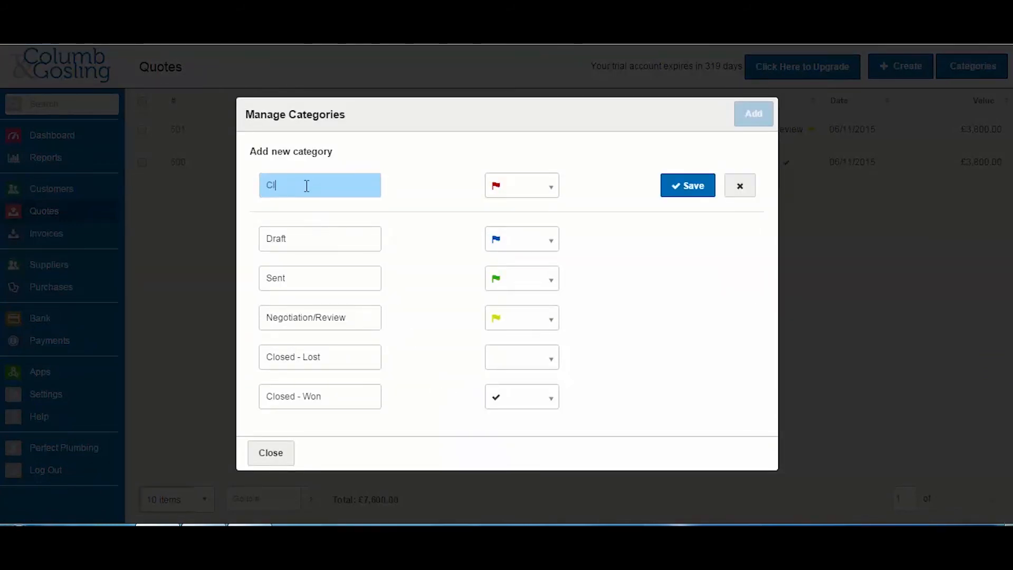
type("Closed - Los")
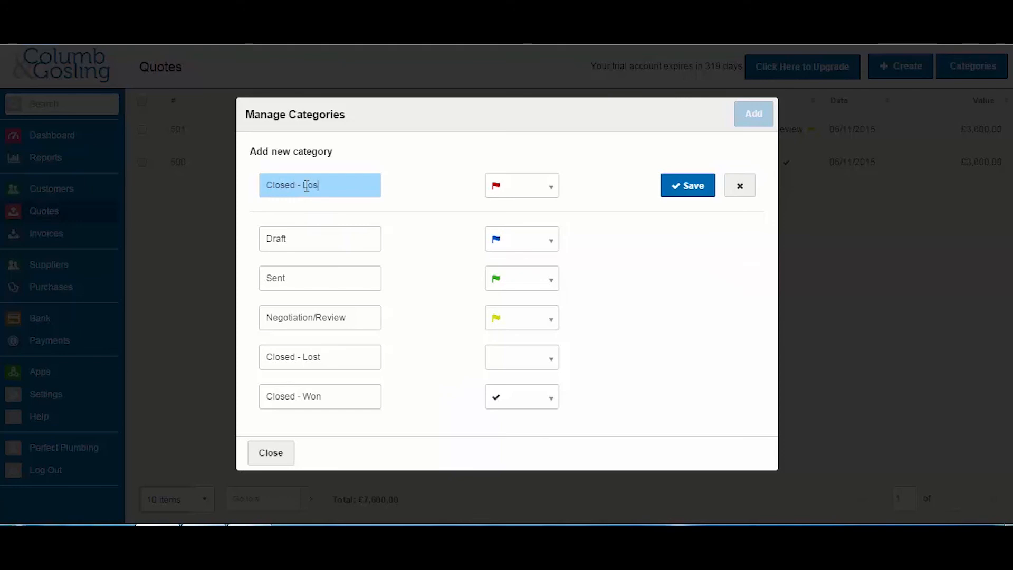
type("t - Price")
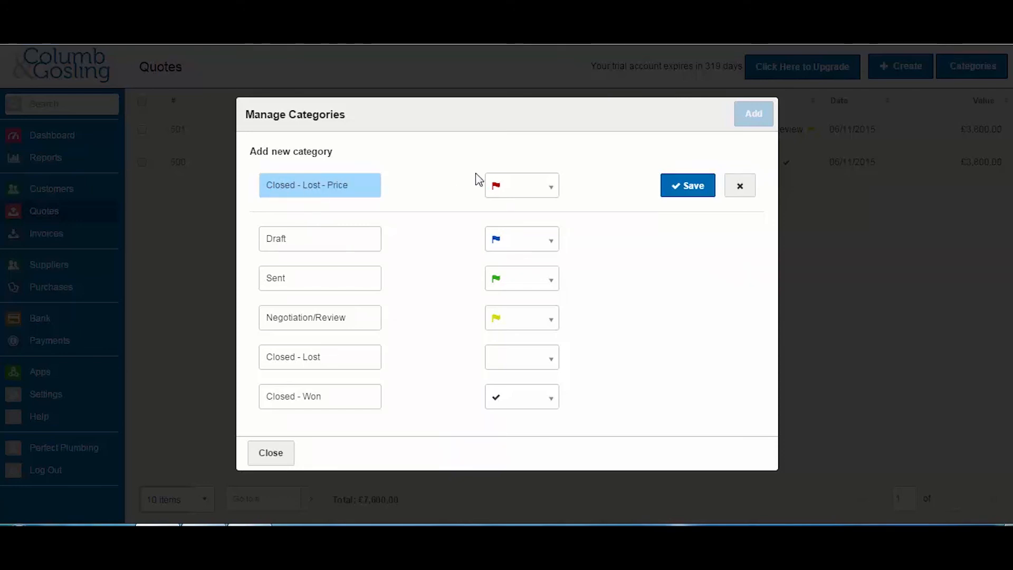
left_click(549, 186)
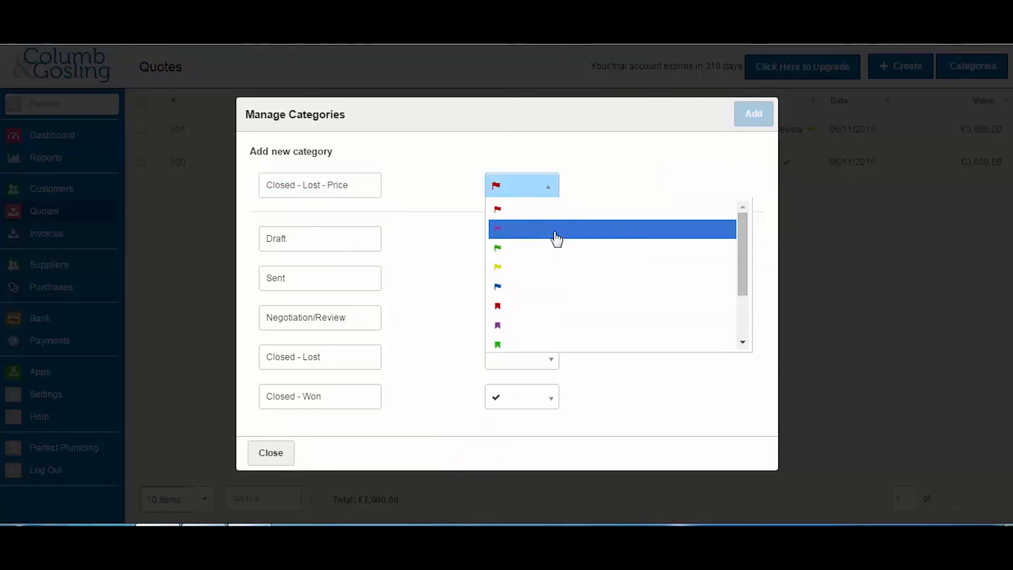
scroll(741, 290, "down", 1)
scroll(740, 291, "down", 1)
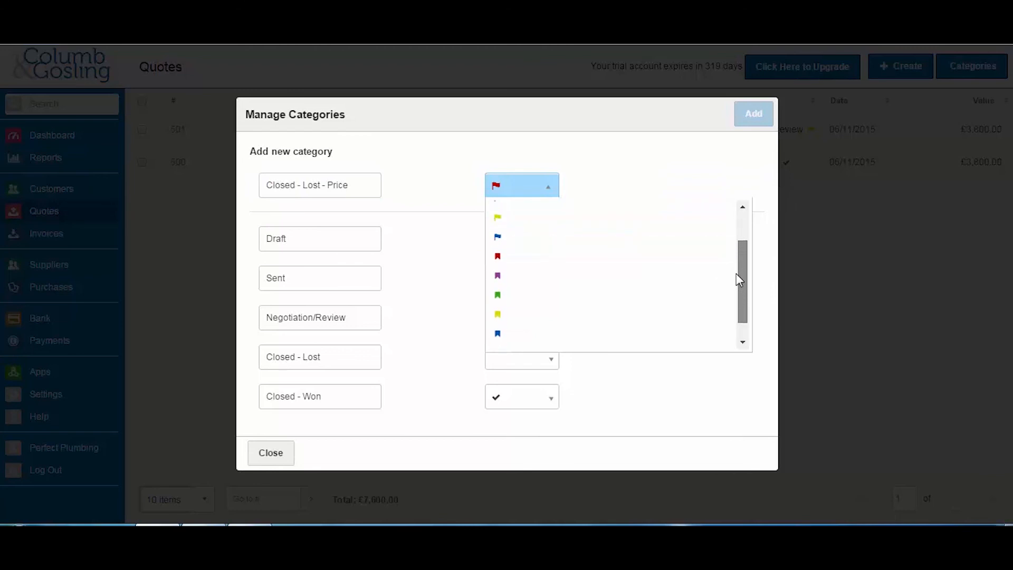
left_click(497, 265)
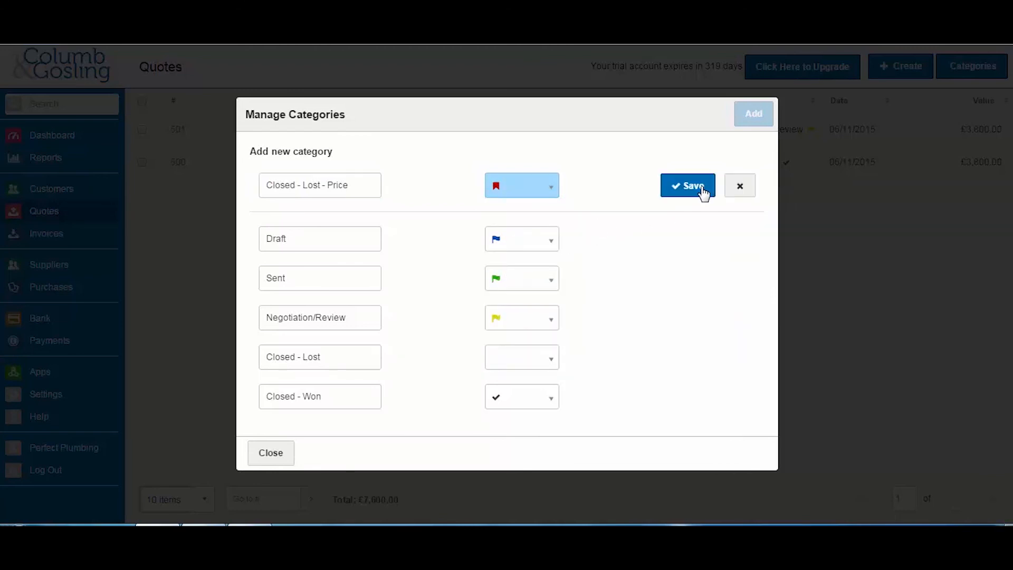
left_click(703, 191)
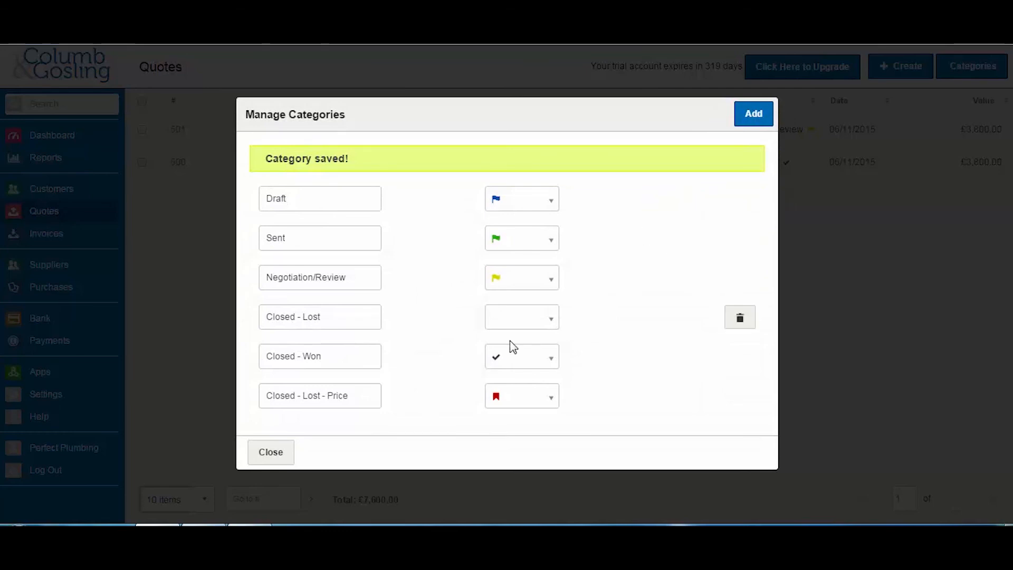
left_click(282, 453)
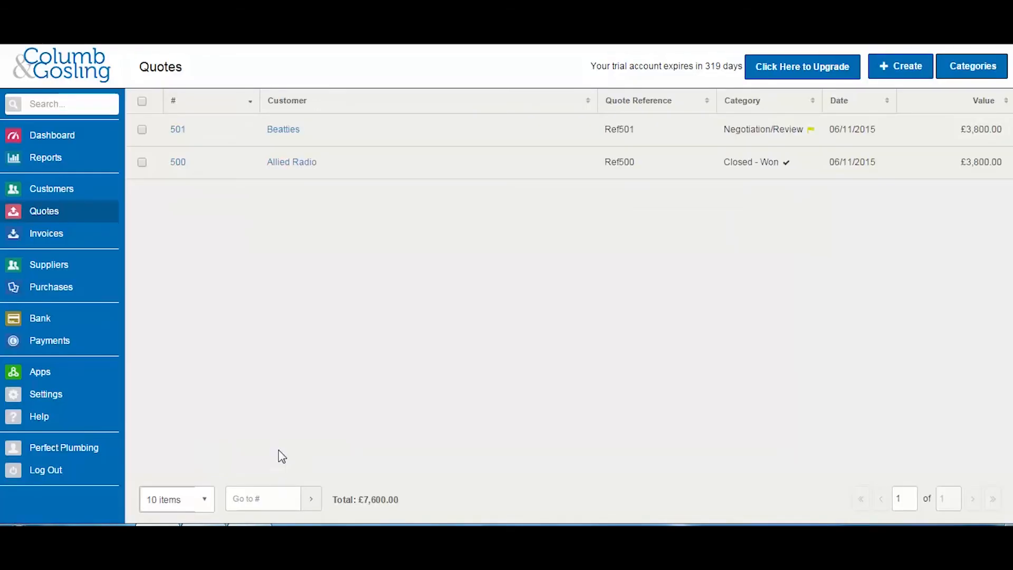